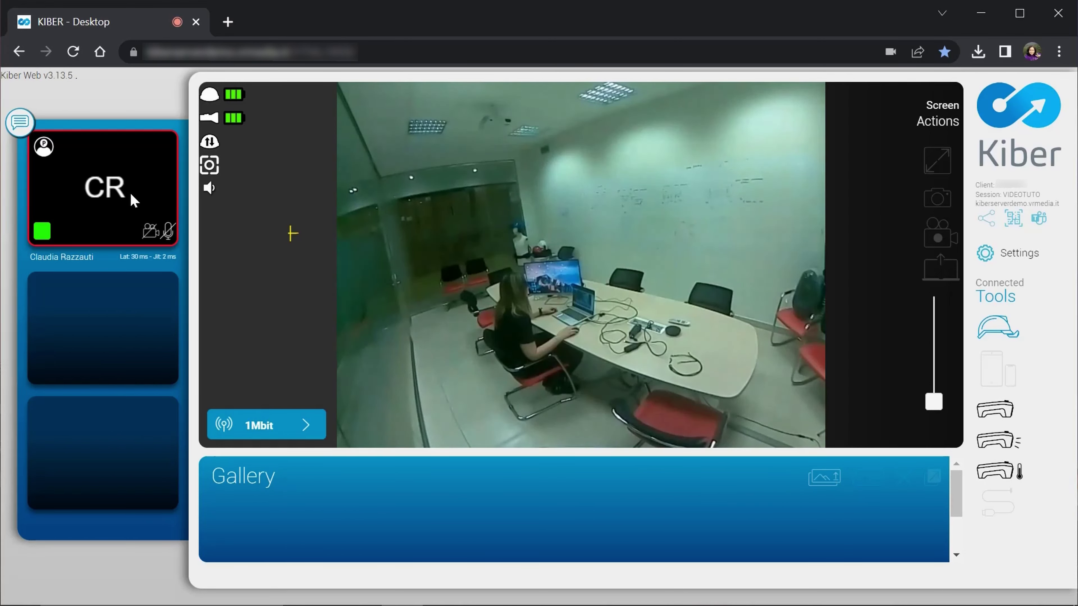
# Turn on the operator's own camera in the live session
pyautogui.click(151, 232)
# Turn the operator's camera back off and unmute the operator's microphone
pyautogui.click(151, 232)
pyautogui.click(168, 232)
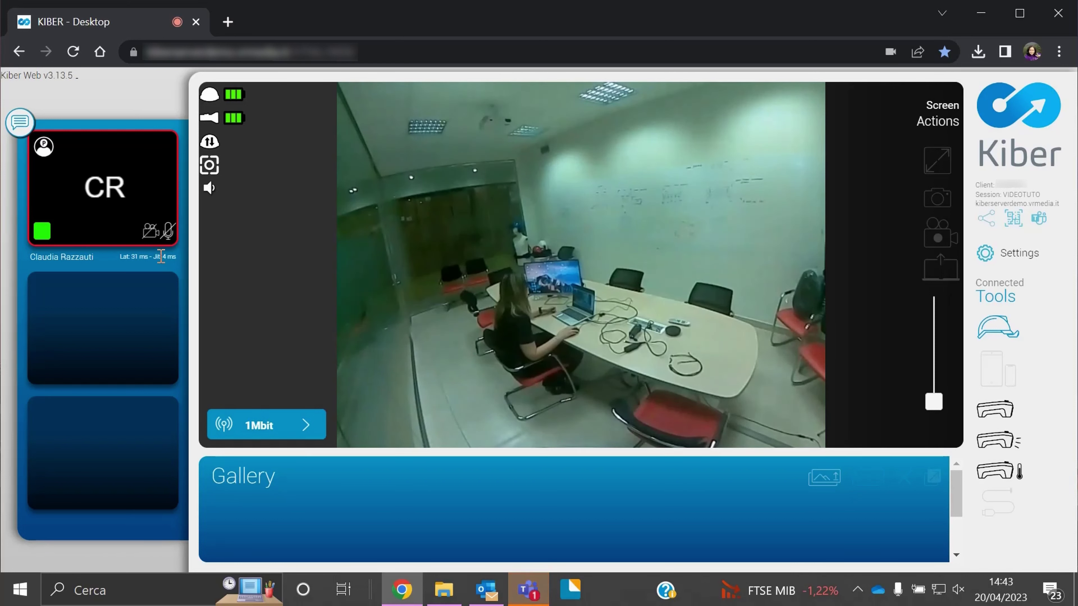
pyautogui.click(20, 124)
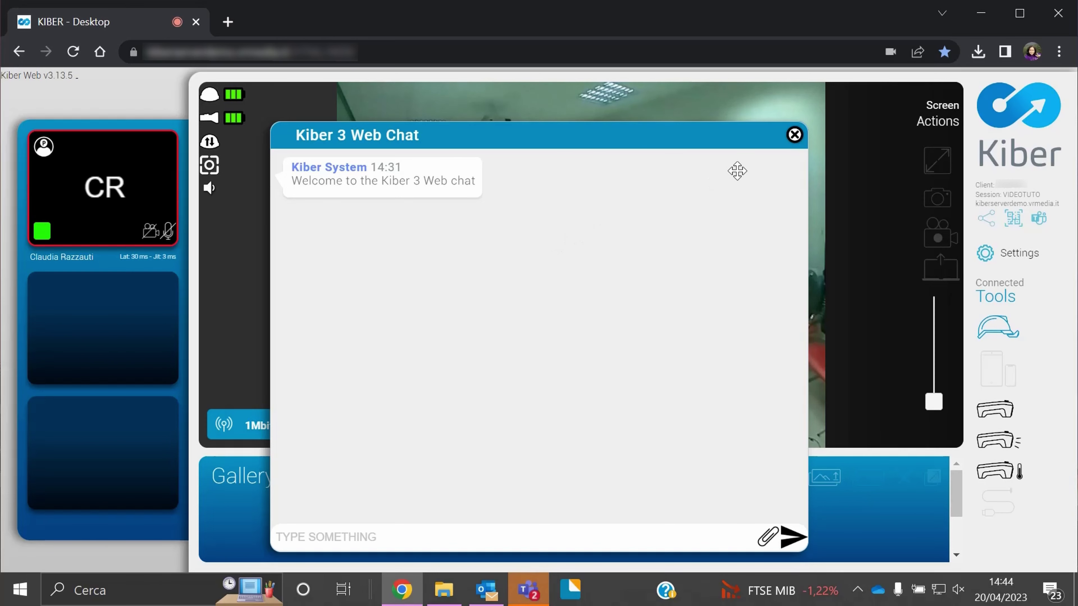
pyautogui.click(794, 134)
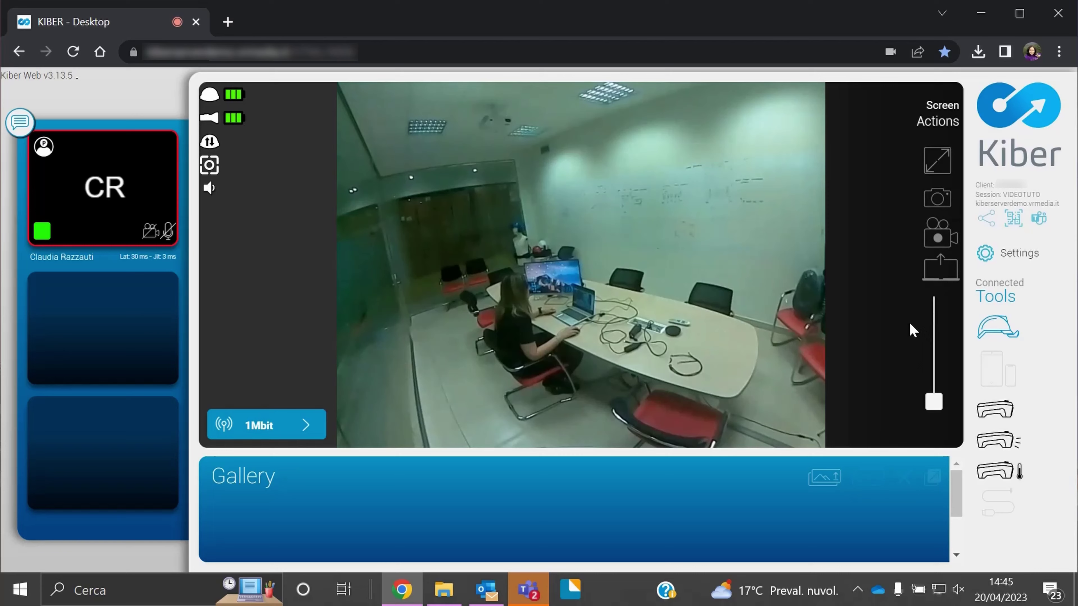
# Toggle the remote video to full screen and back, then capture a screenshot of it
pyautogui.click(936, 161)
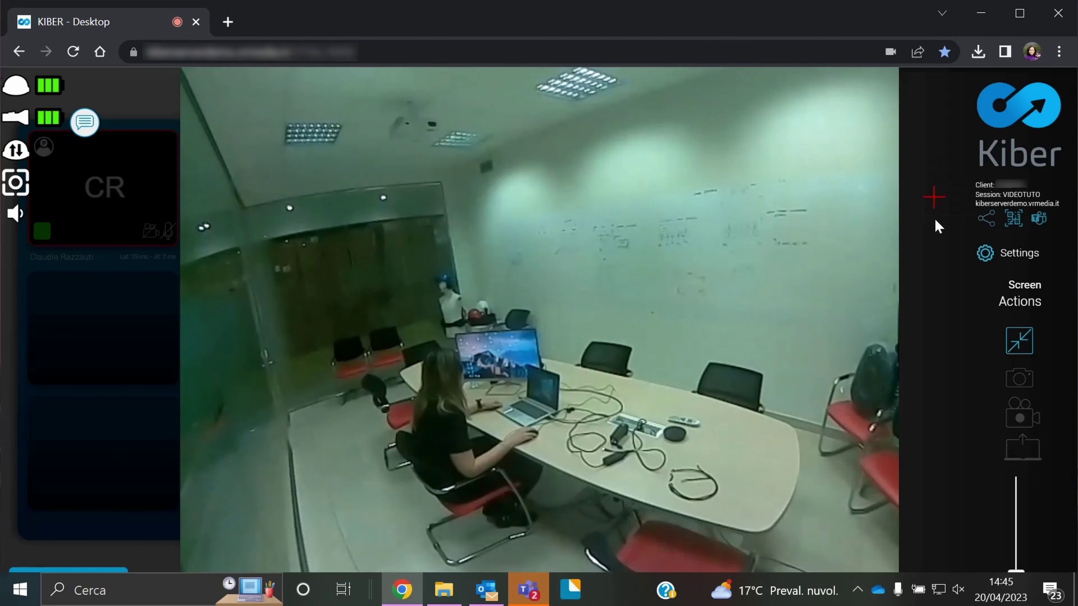
pyautogui.click(1019, 342)
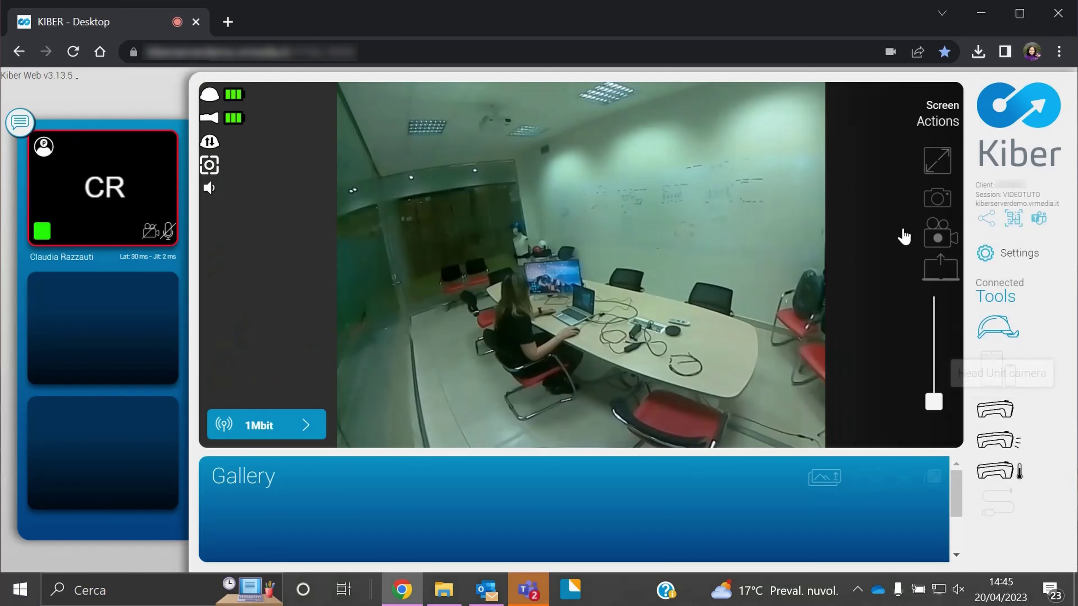
pyautogui.click(938, 200)
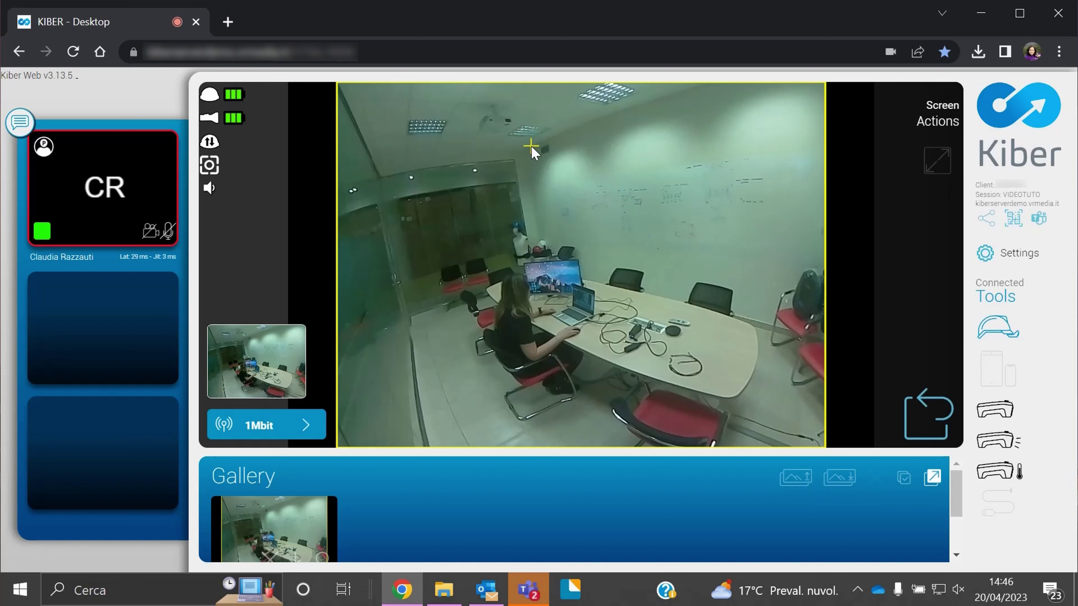
# Draw two red freehand loops on the screenshot and a red arrow pointing toward them
pyautogui.moveTo(524, 143)
pyautogui.mouseDown()
pyautogui.moveTo(430, 173)
pyautogui.moveTo(570, 168)
pyautogui.mouseUp()
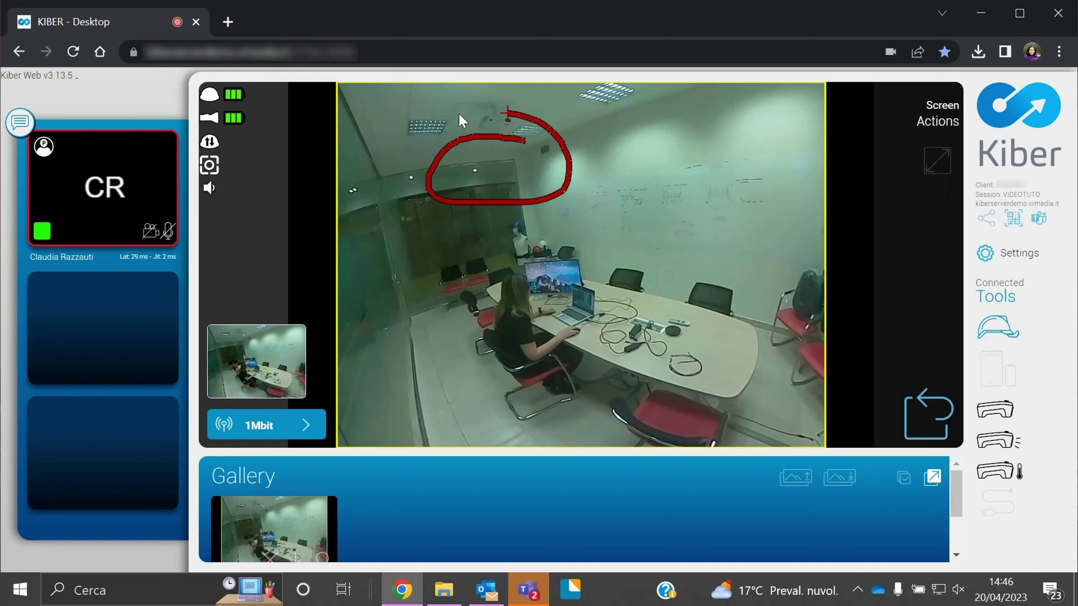
pyautogui.moveTo(460, 121)
pyautogui.mouseDown()
pyautogui.moveTo(384, 212)
pyautogui.moveTo(416, 249)
pyautogui.mouseUp()
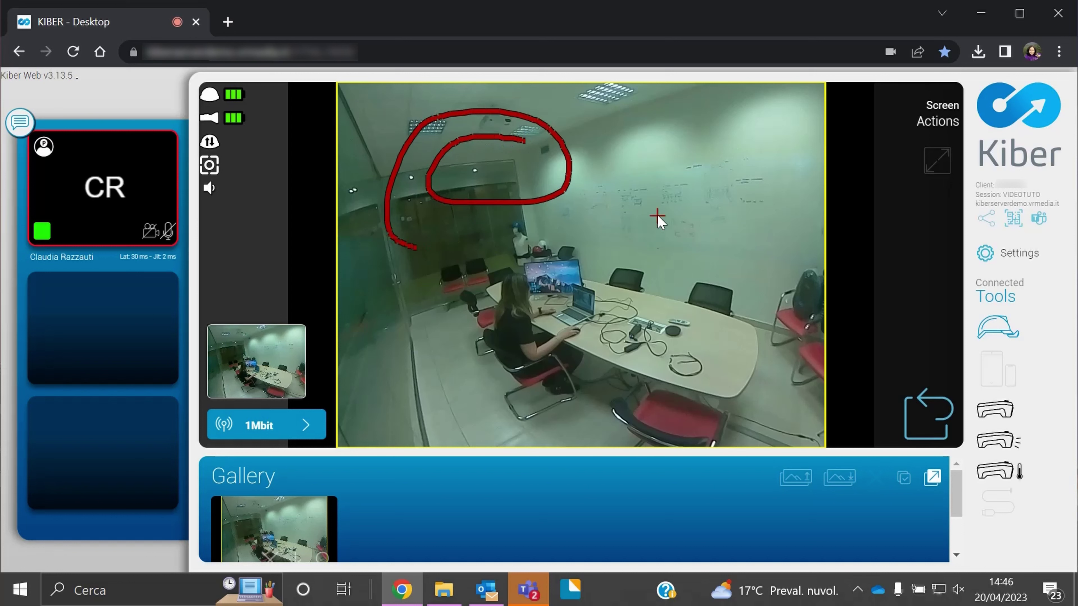
pyautogui.rightClick(652, 157)
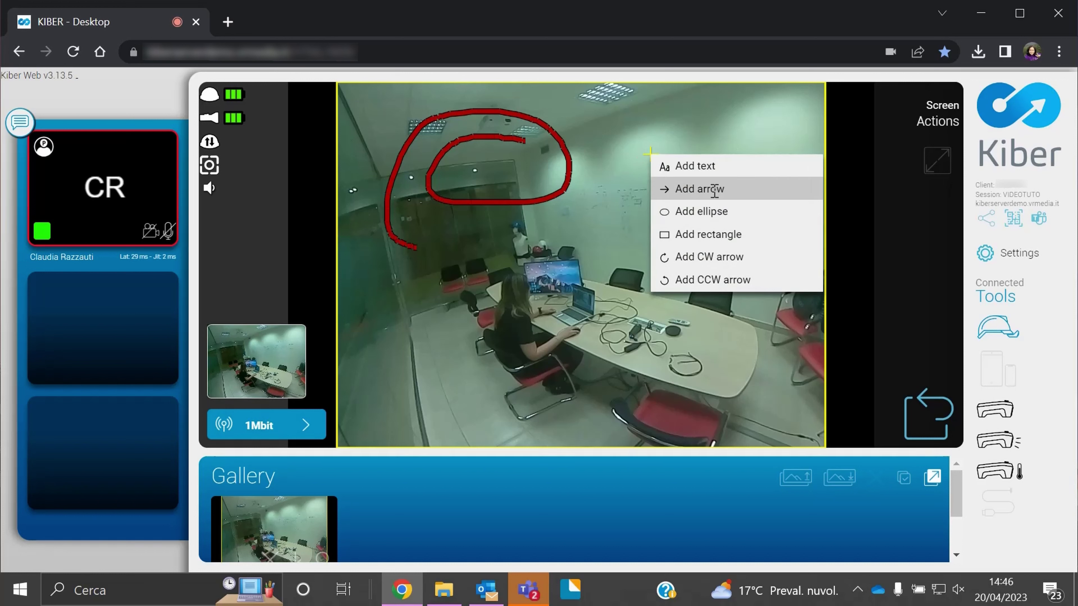
pyautogui.click(733, 188)
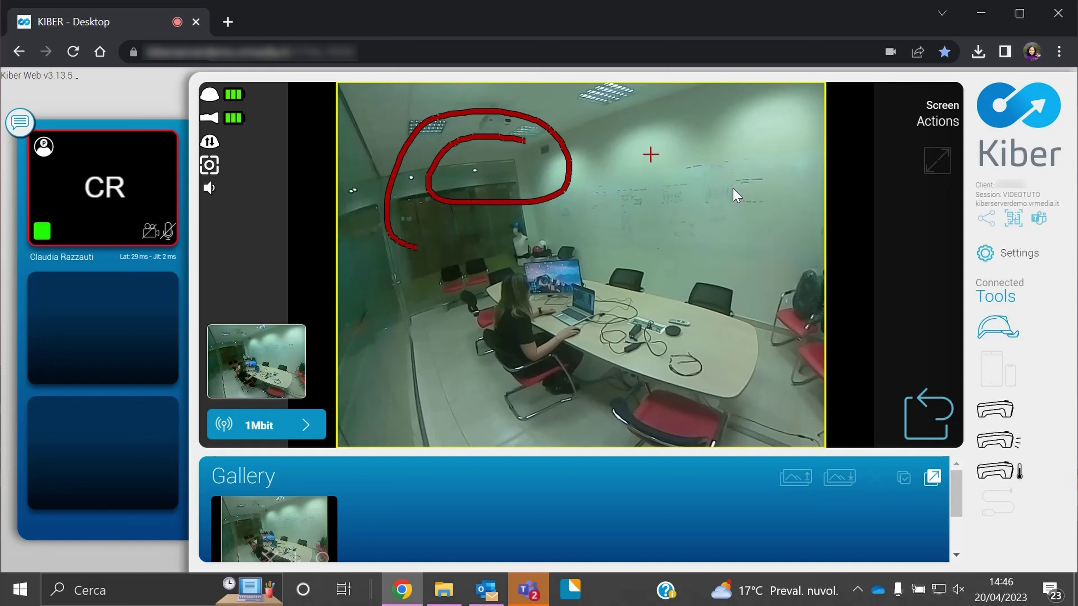
pyautogui.moveTo(732, 189); pyautogui.dragTo(596, 186)
# Add a red ellipse around the far chairs and a 'test' text label, then clear the annotations
pyautogui.rightClick(645, 154)
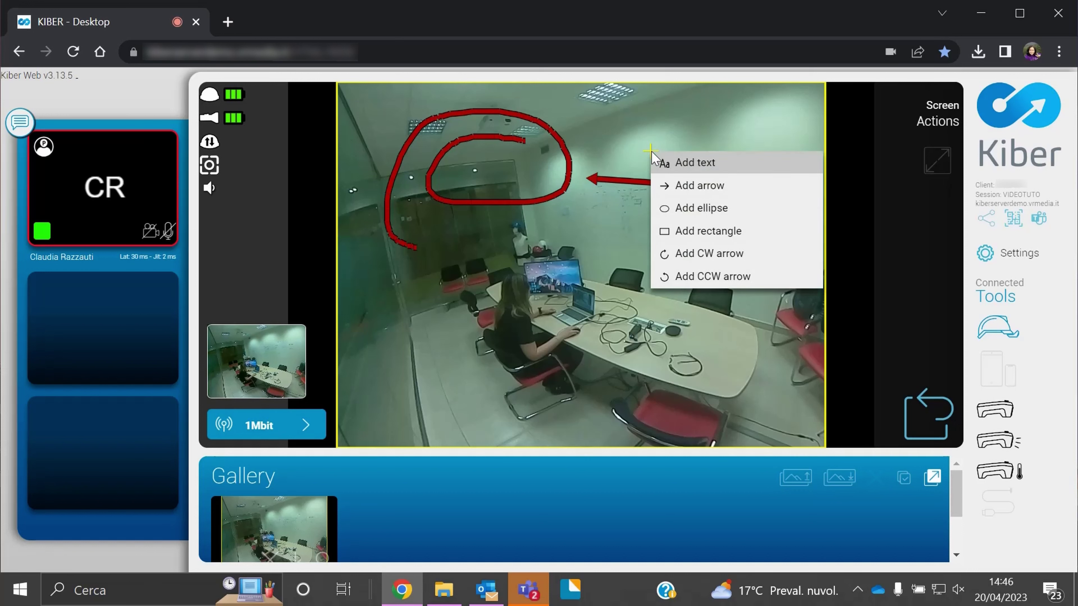
pyautogui.click(696, 207)
pyautogui.moveTo(607, 225); pyautogui.dragTo(740, 293)
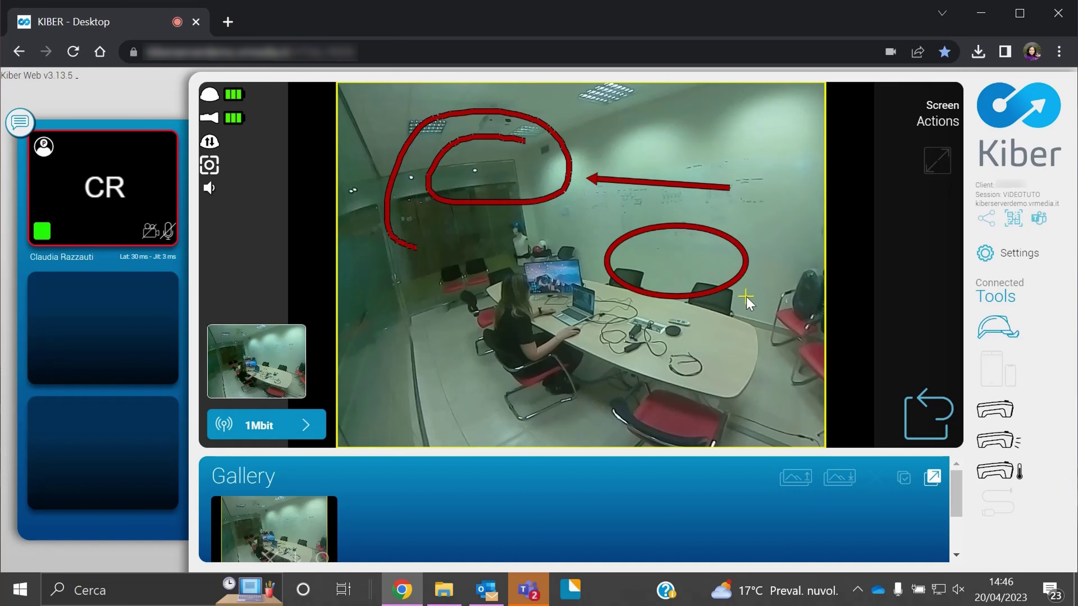
pyautogui.rightClick(442, 294)
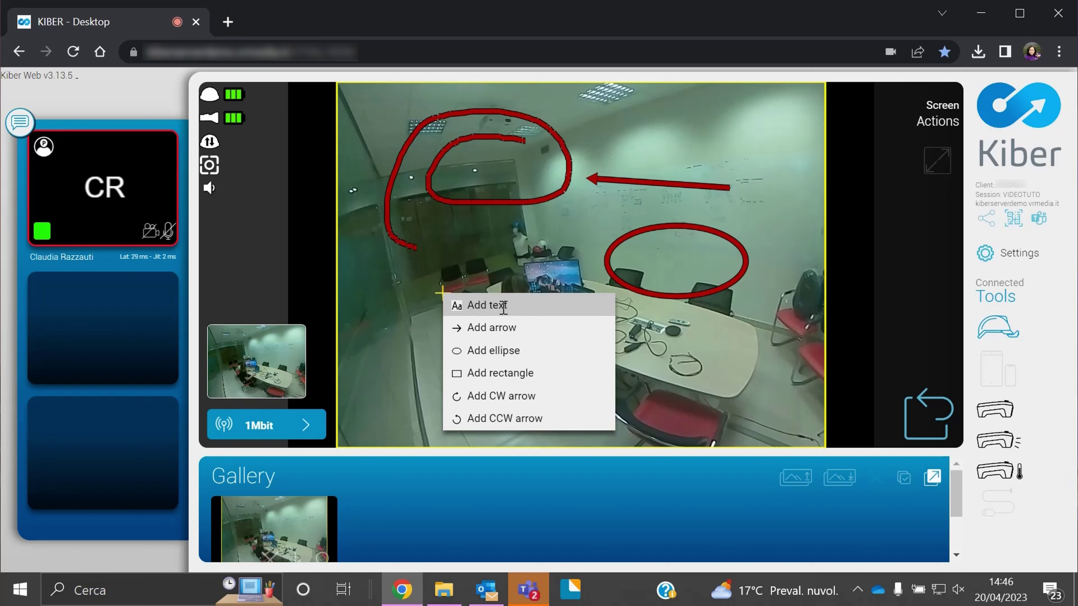
pyautogui.click(484, 301)
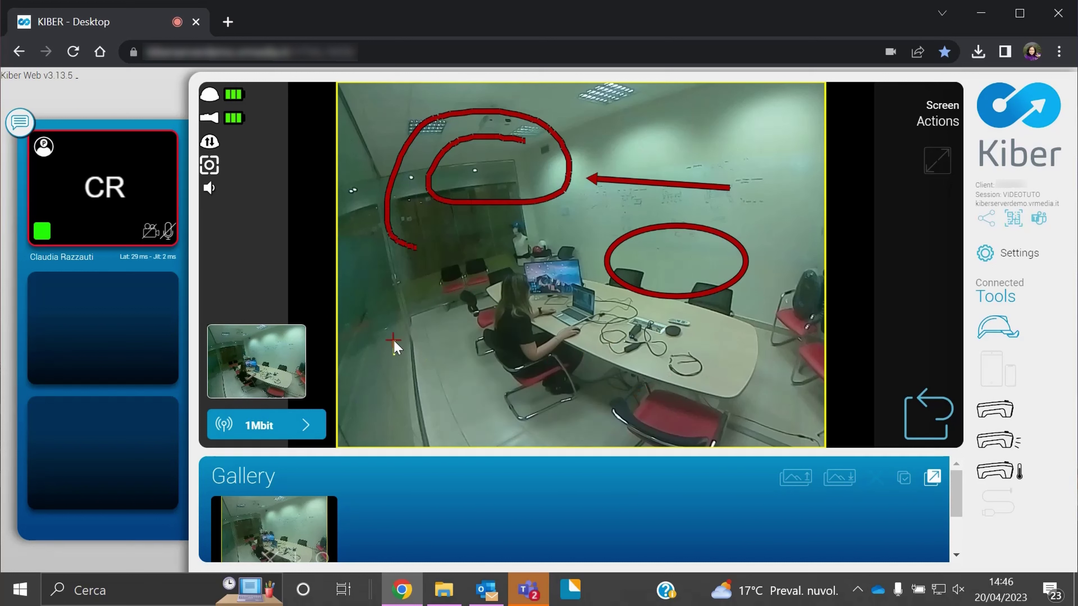
pyautogui.write('test')
pyautogui.click(924, 413)
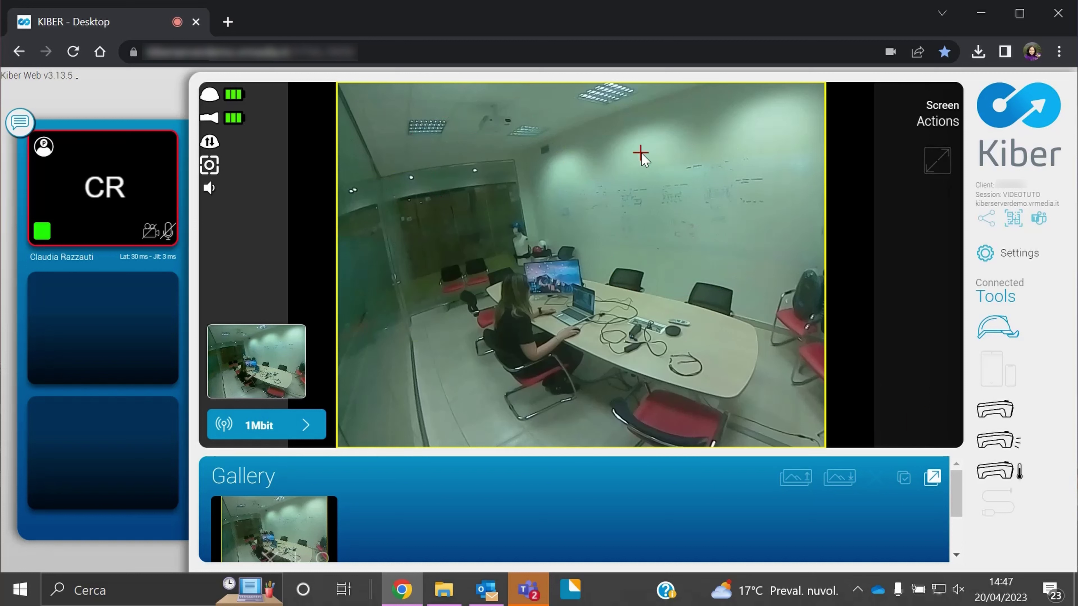
# Draw a red S-shaped stroke on the screenshot and return the main view to live video
pyautogui.moveTo(459, 142)
pyautogui.mouseDown()
pyautogui.moveTo(499, 192)
pyautogui.moveTo(469, 241)
pyautogui.moveTo(464, 297)
pyautogui.mouseUp()
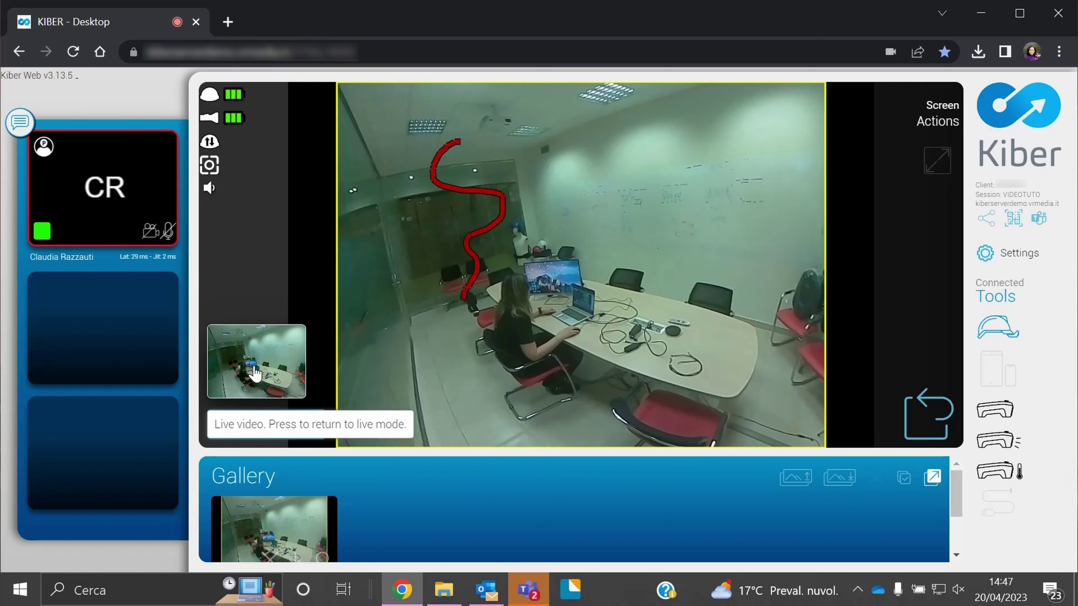
pyautogui.click(256, 354)
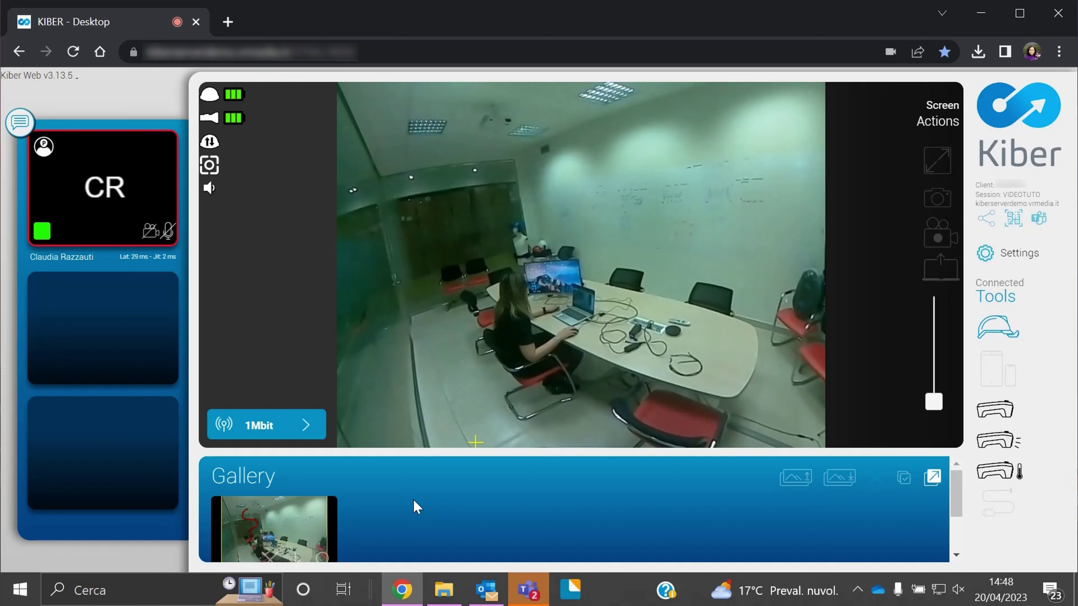
pyautogui.scroll(-2, 405, 502)
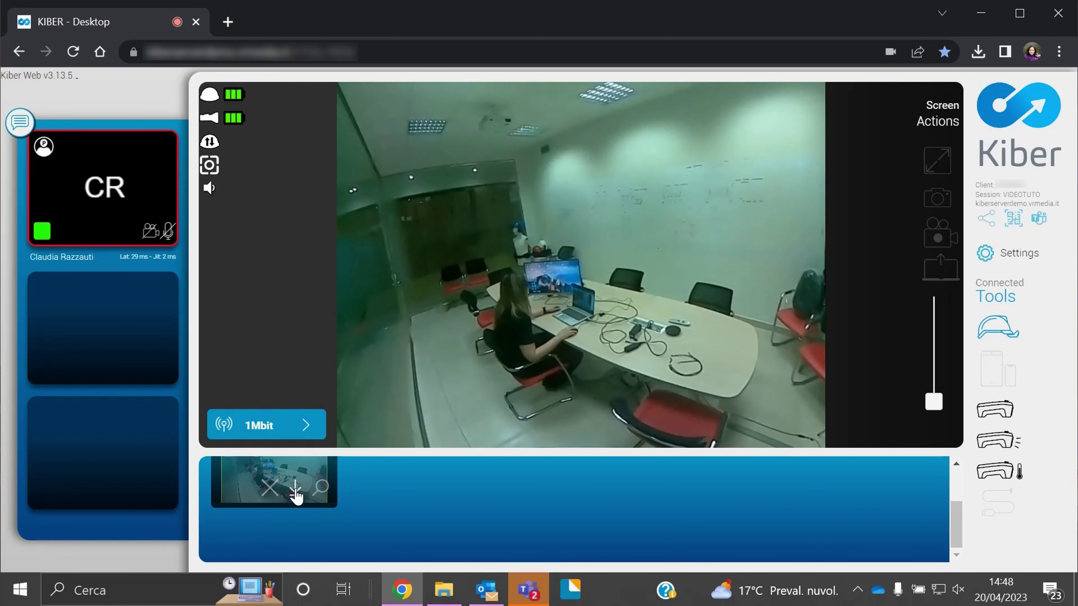
pyautogui.click(322, 489)
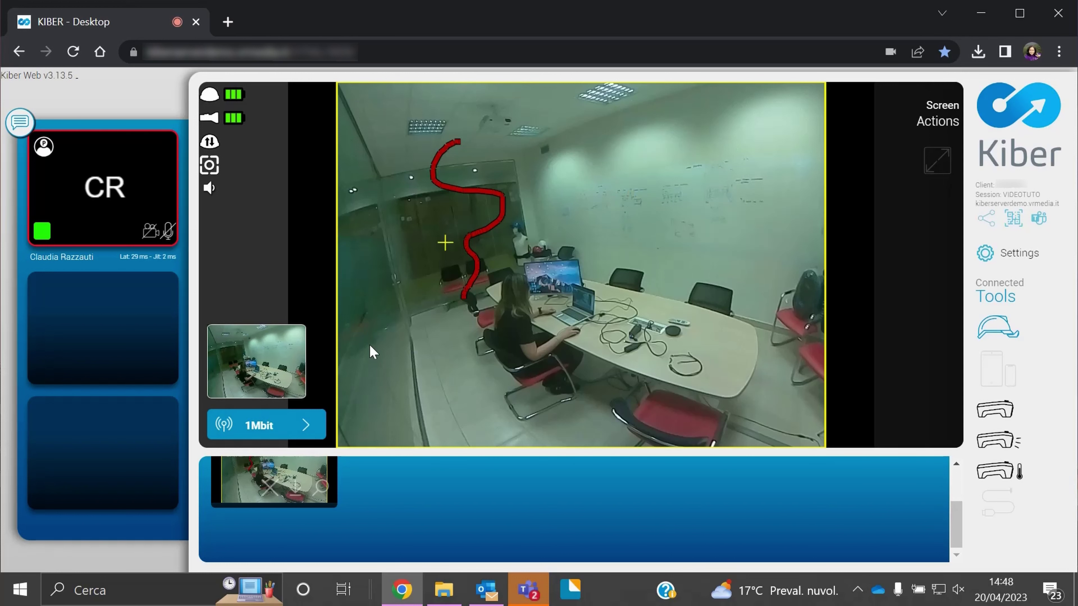
pyautogui.click(297, 344)
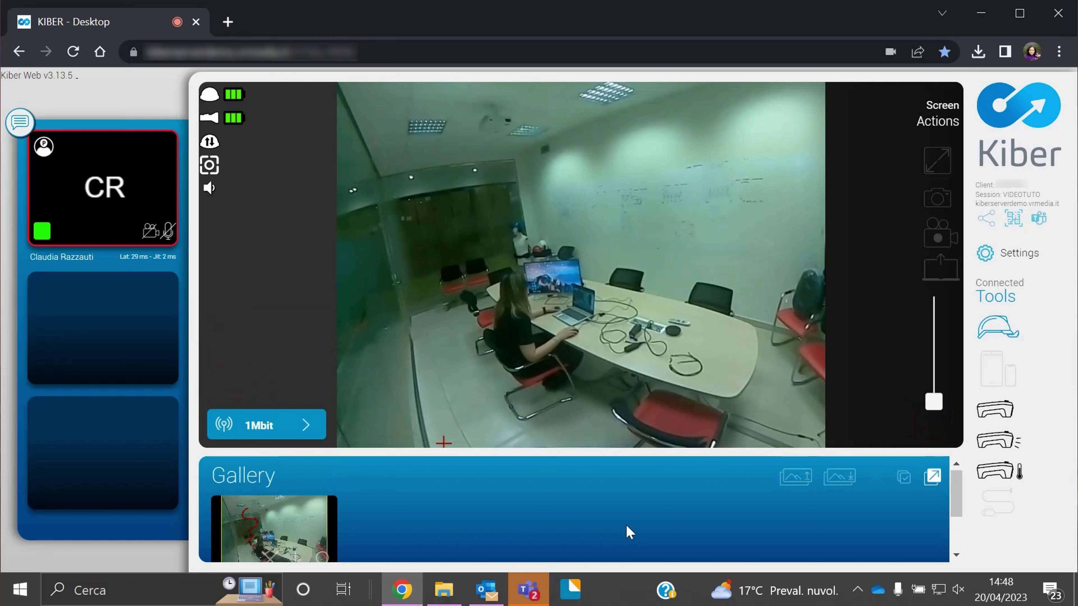
pyautogui.click(796, 482)
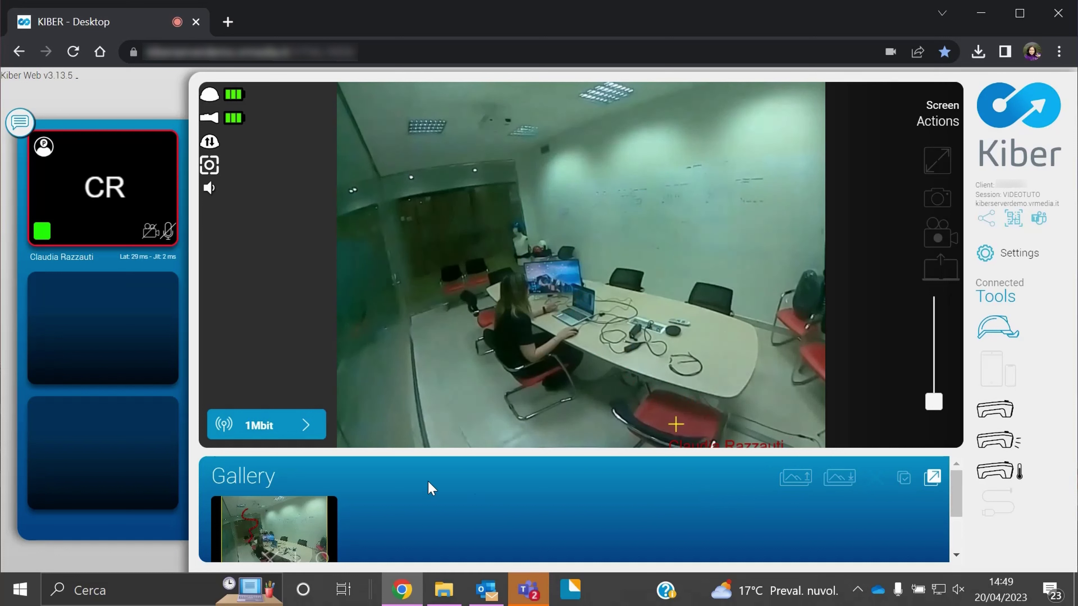
pyautogui.click(847, 482)
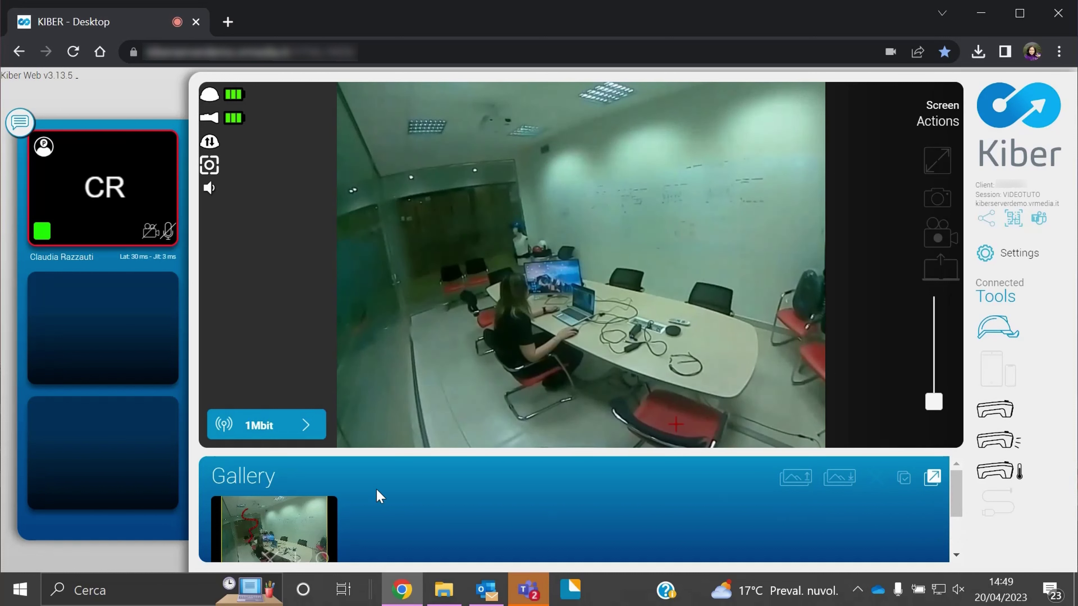
pyautogui.click(840, 485)
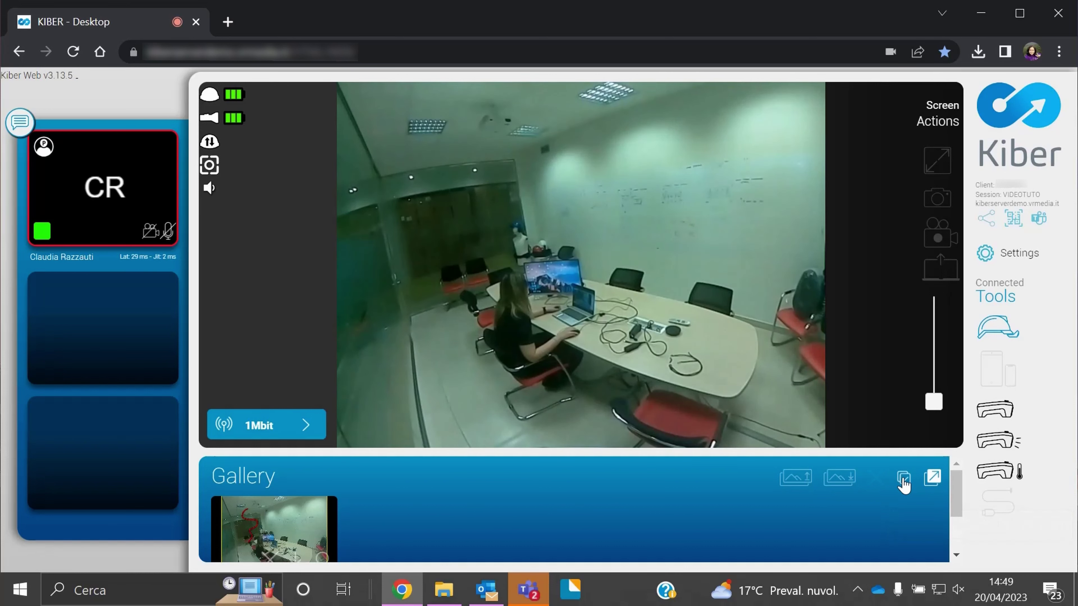
pyautogui.click(933, 479)
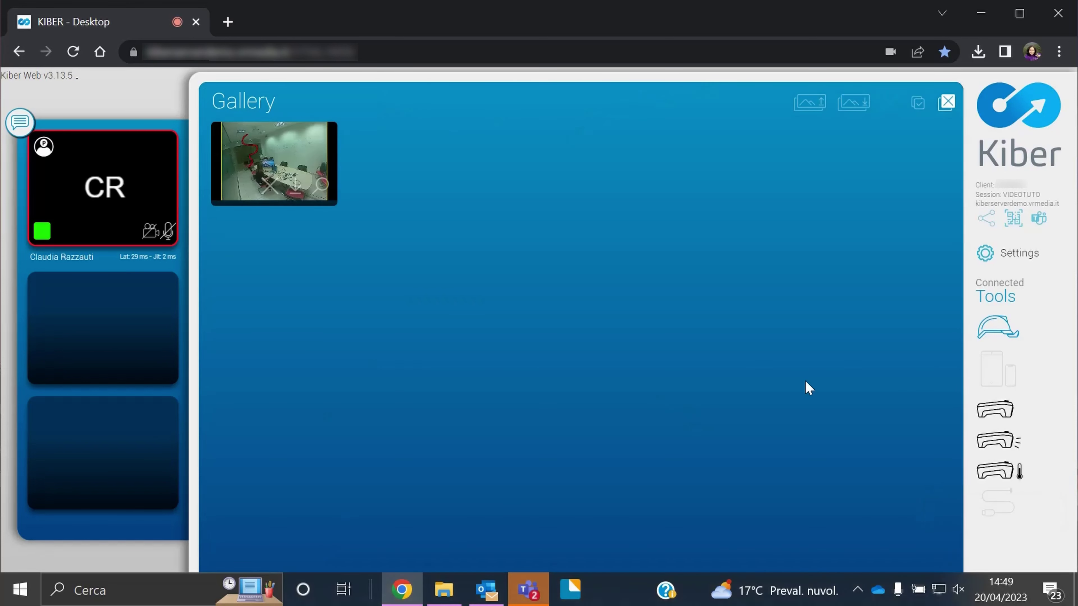
pyautogui.click(947, 102)
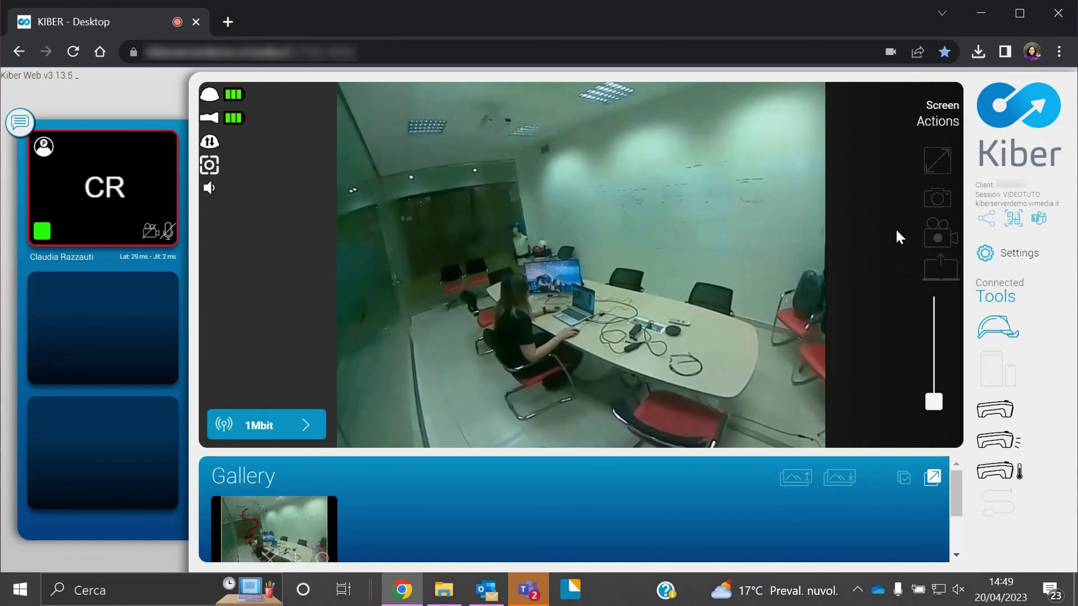
# Record the session while marking a spot on the live video, then stop to save the .webm file
pyautogui.click(939, 237)
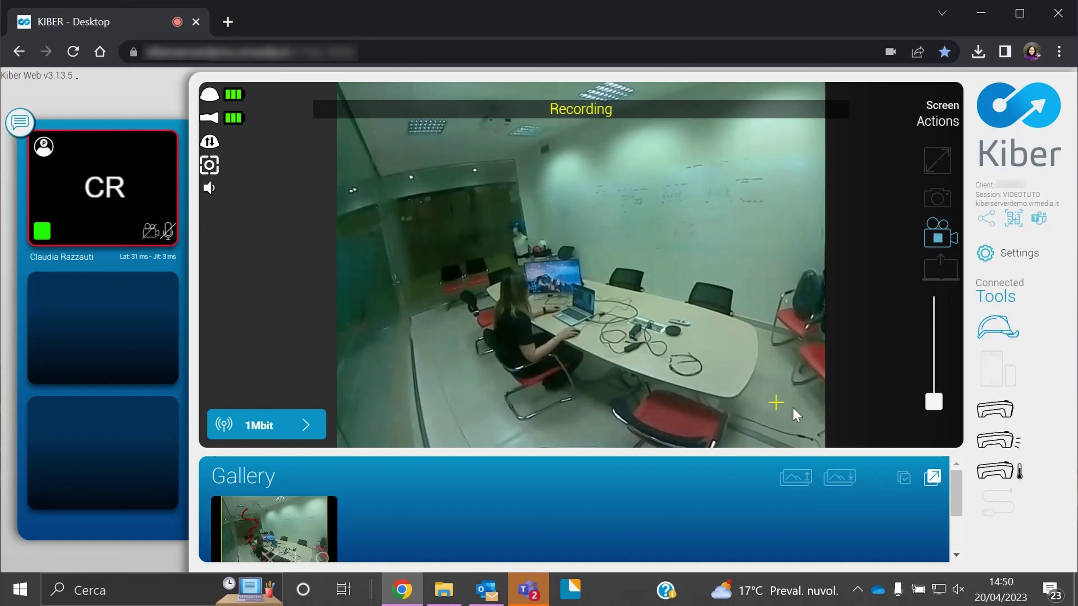
pyautogui.click(795, 430)
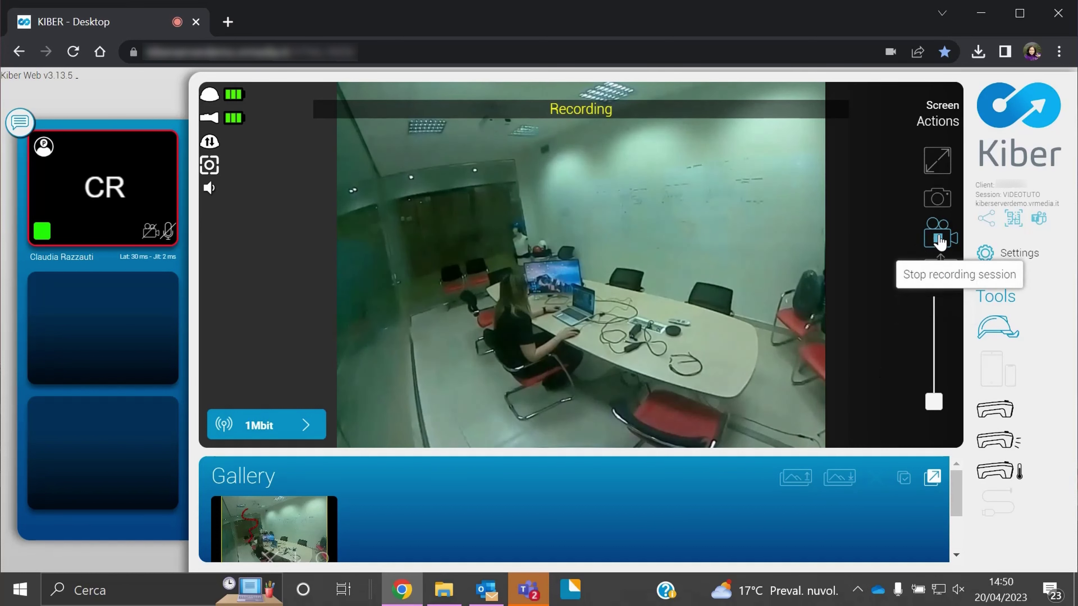
pyautogui.click(938, 240)
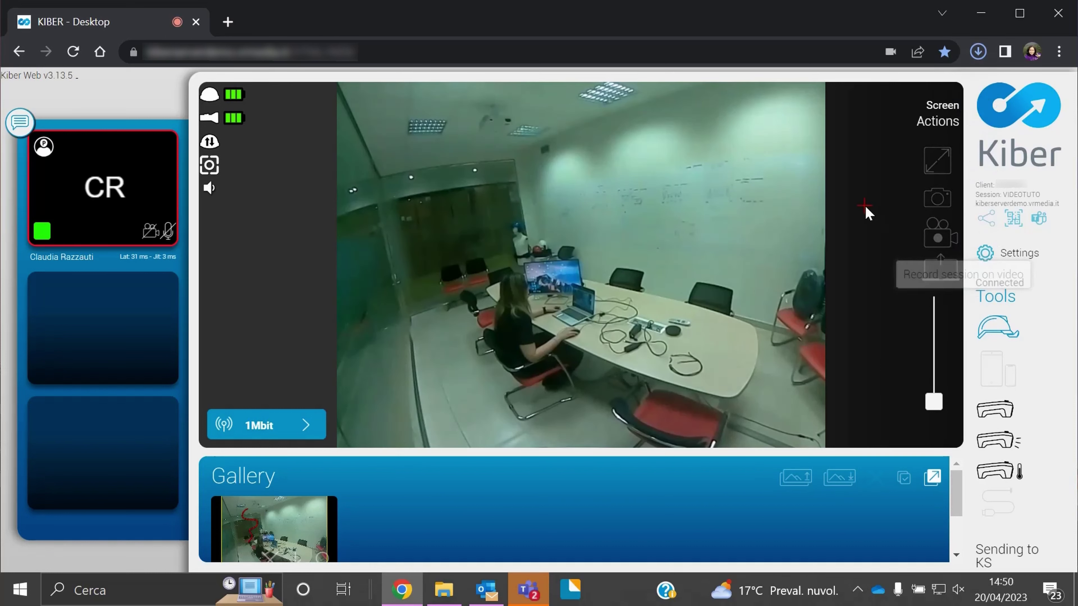
pyautogui.moveTo(910, 92)
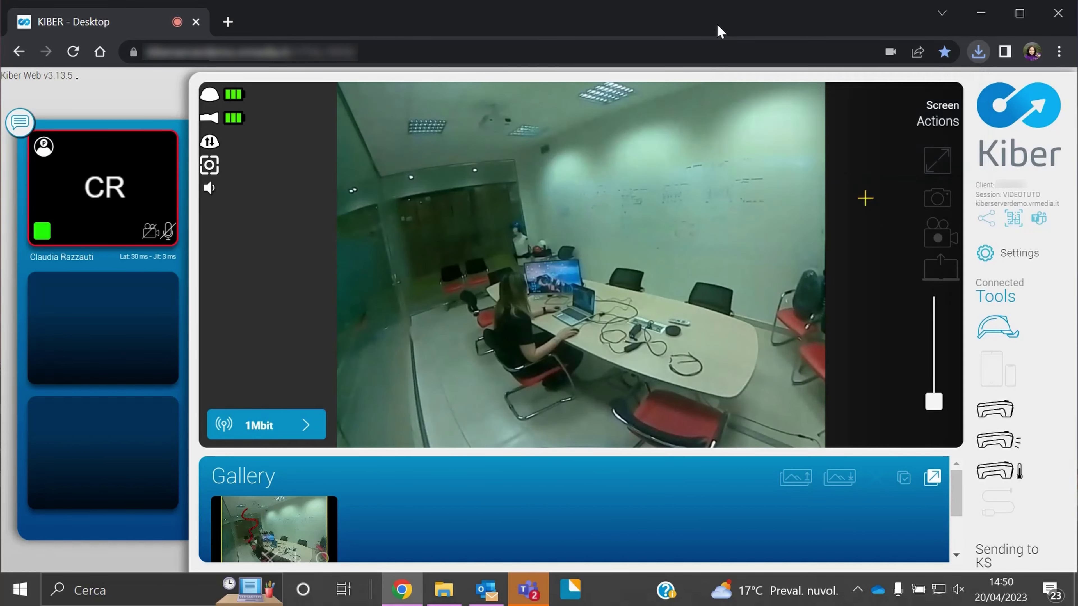
pyautogui.click(943, 276)
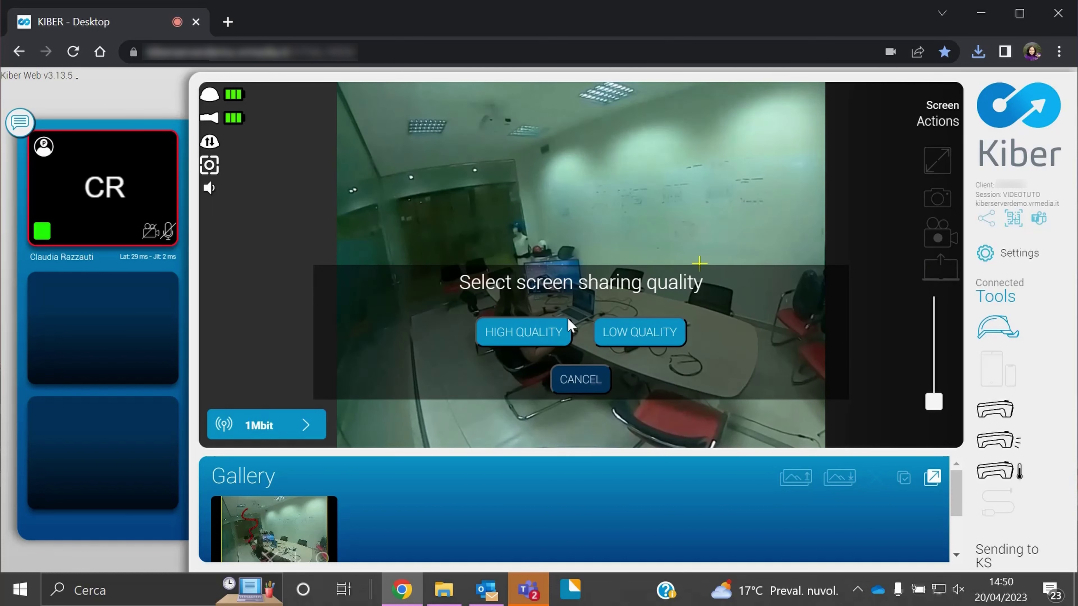
pyautogui.click(550, 338)
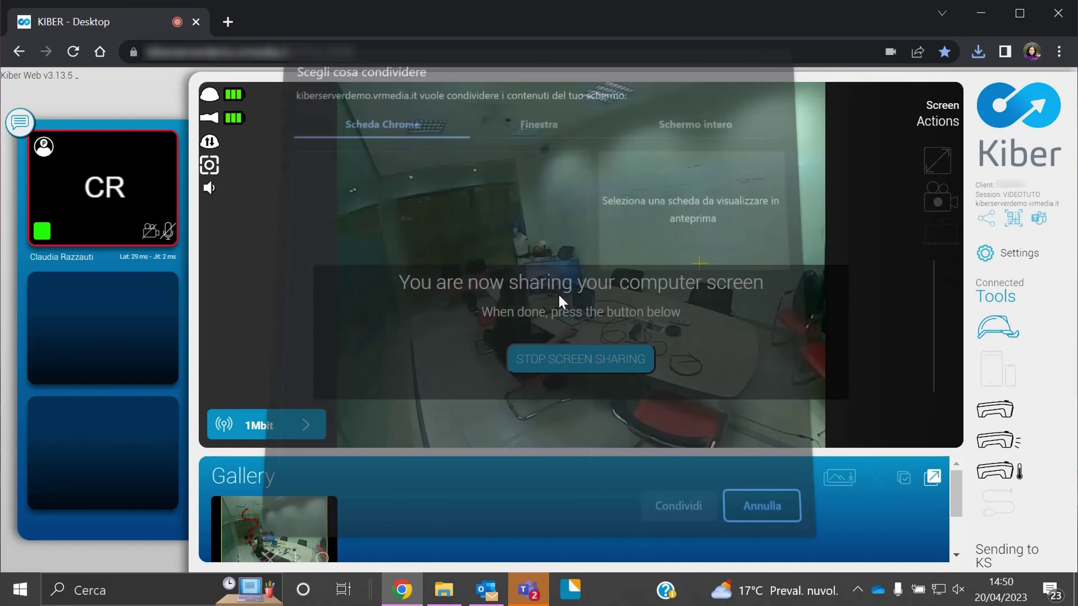
pyautogui.click(683, 147)
pyautogui.click(541, 143)
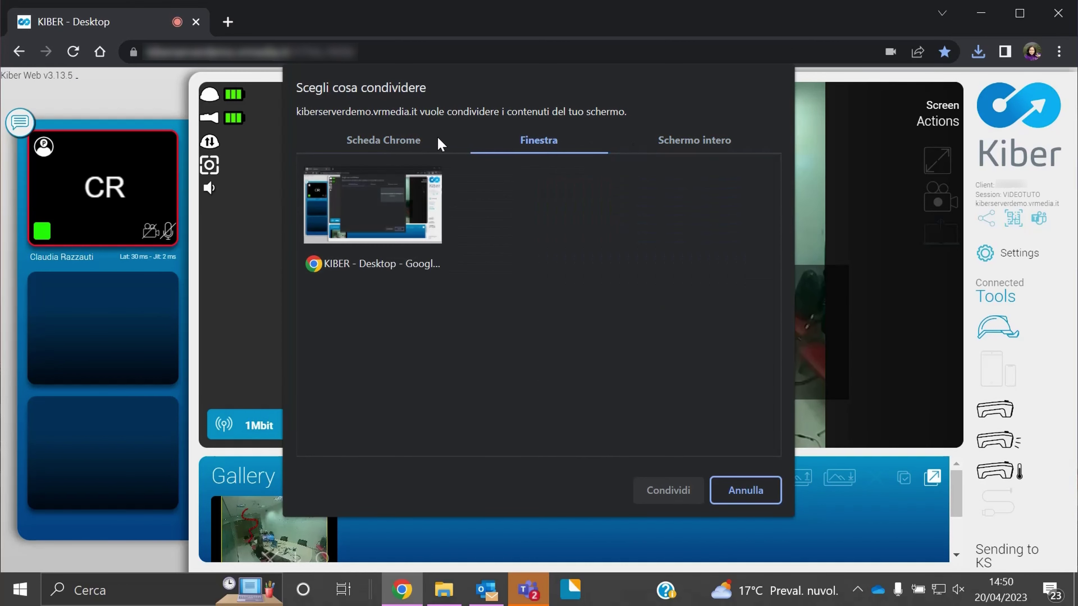
pyautogui.click(409, 143)
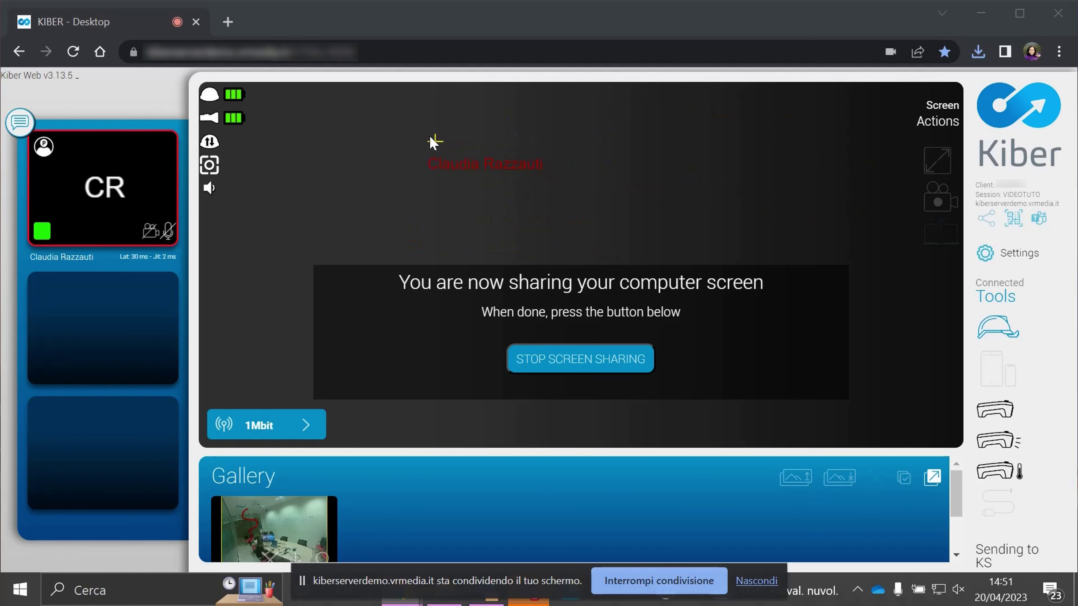
pyautogui.click(231, 24)
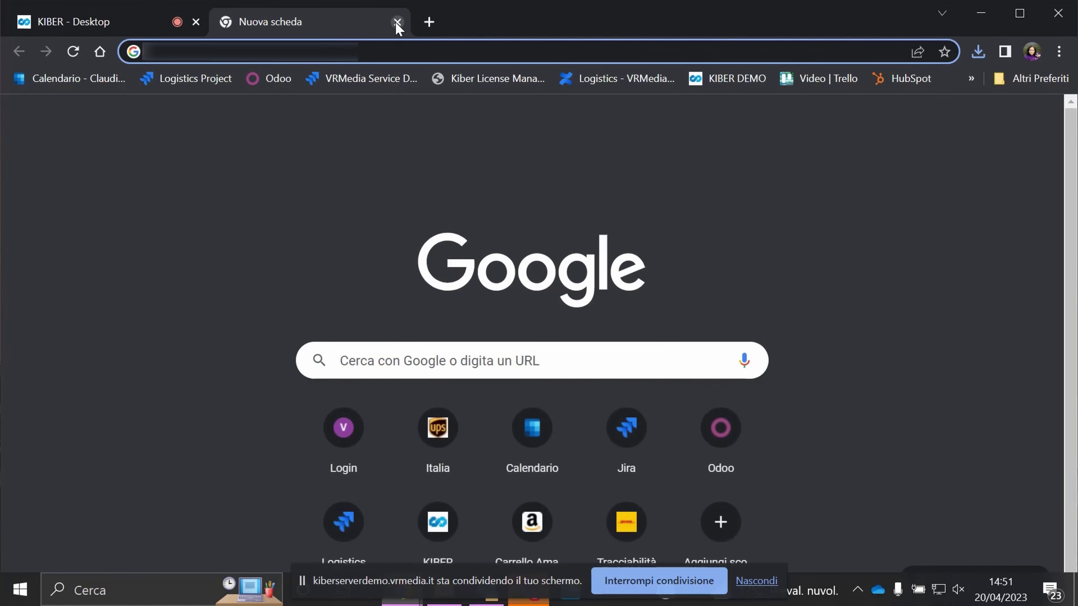
pyautogui.click(398, 22)
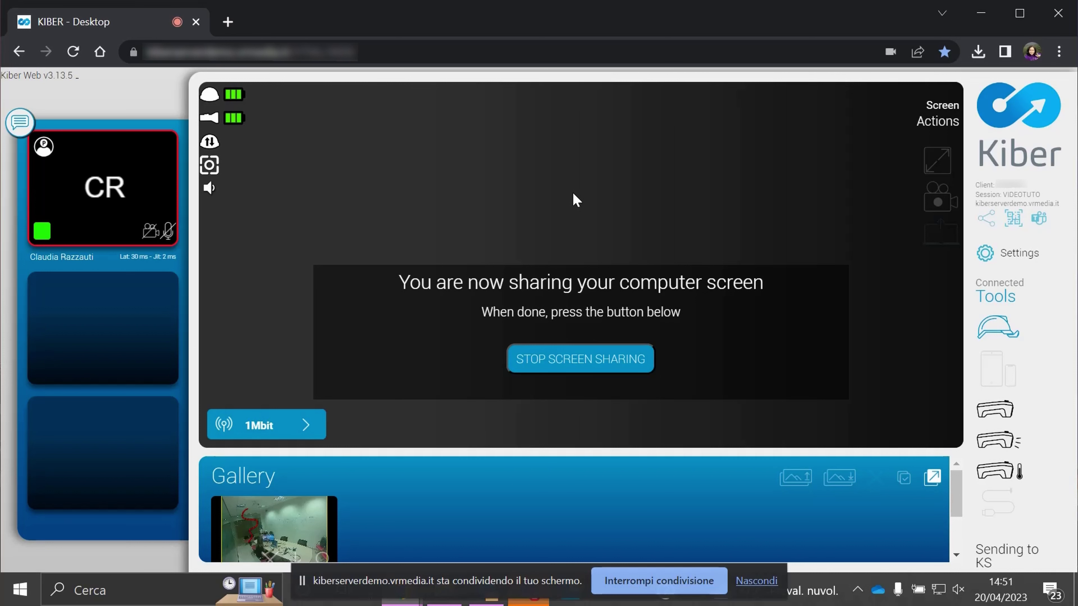
pyautogui.click(578, 366)
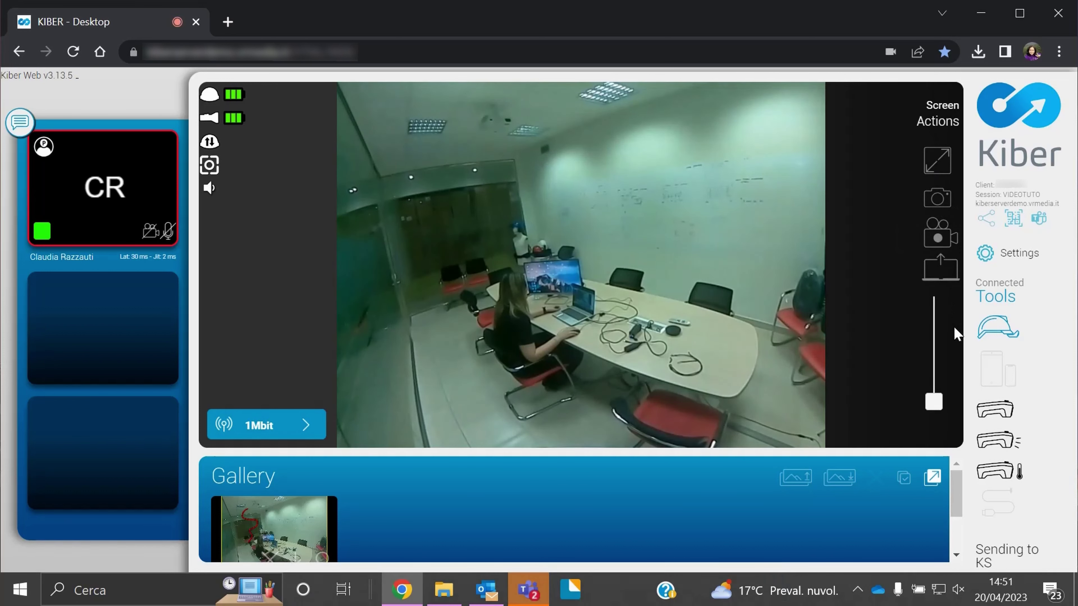
pyautogui.moveTo(934, 401)
pyautogui.mouseDown()
pyautogui.moveTo(934, 295)
pyautogui.moveTo(933, 401)
pyautogui.mouseUp()
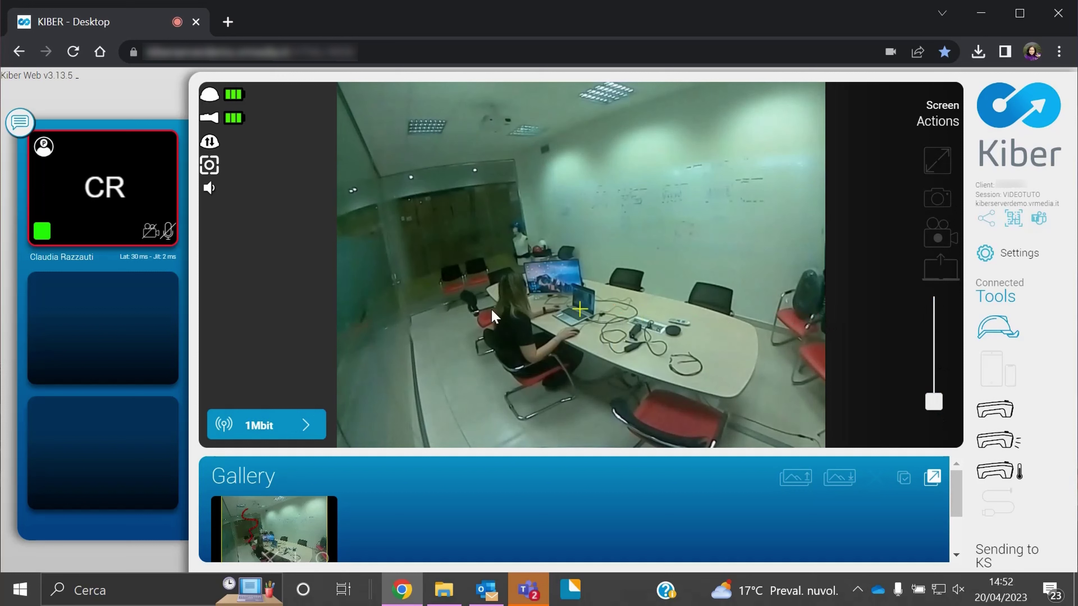
pyautogui.click(304, 427)
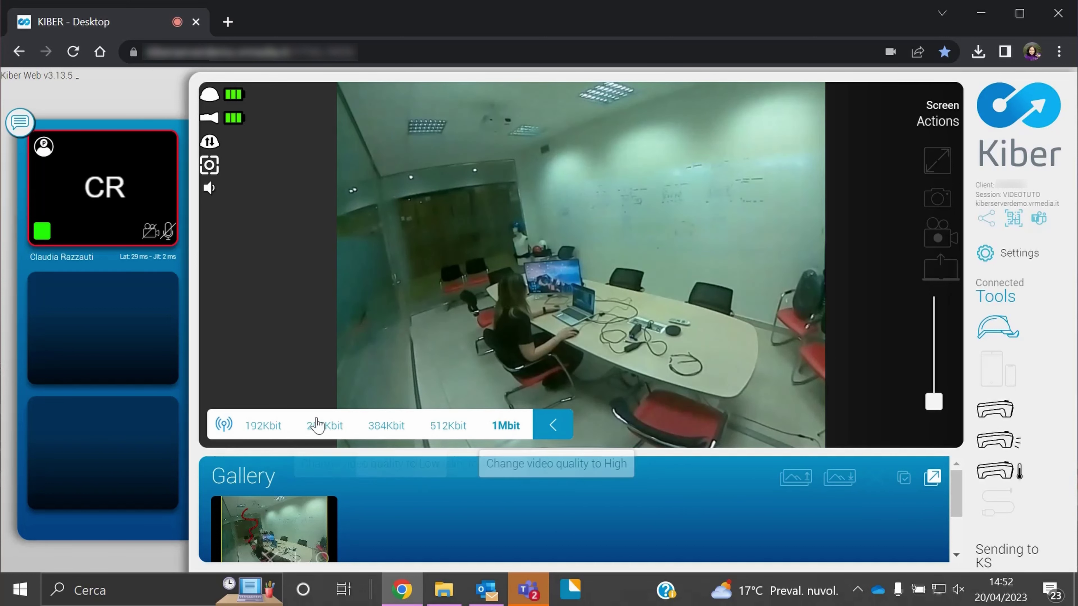
pyautogui.click(264, 427)
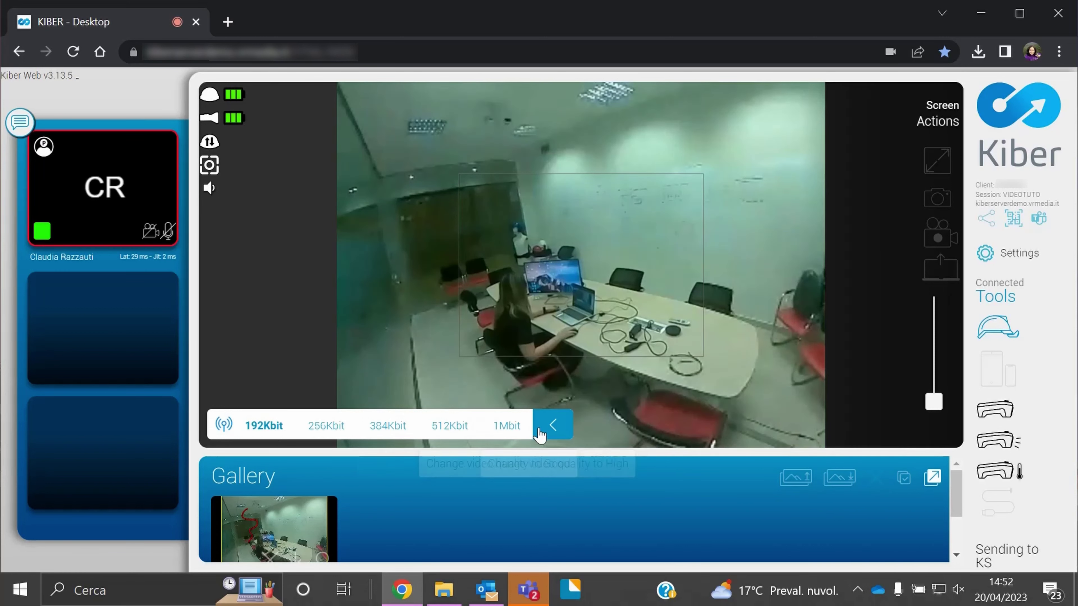
pyautogui.click(553, 425)
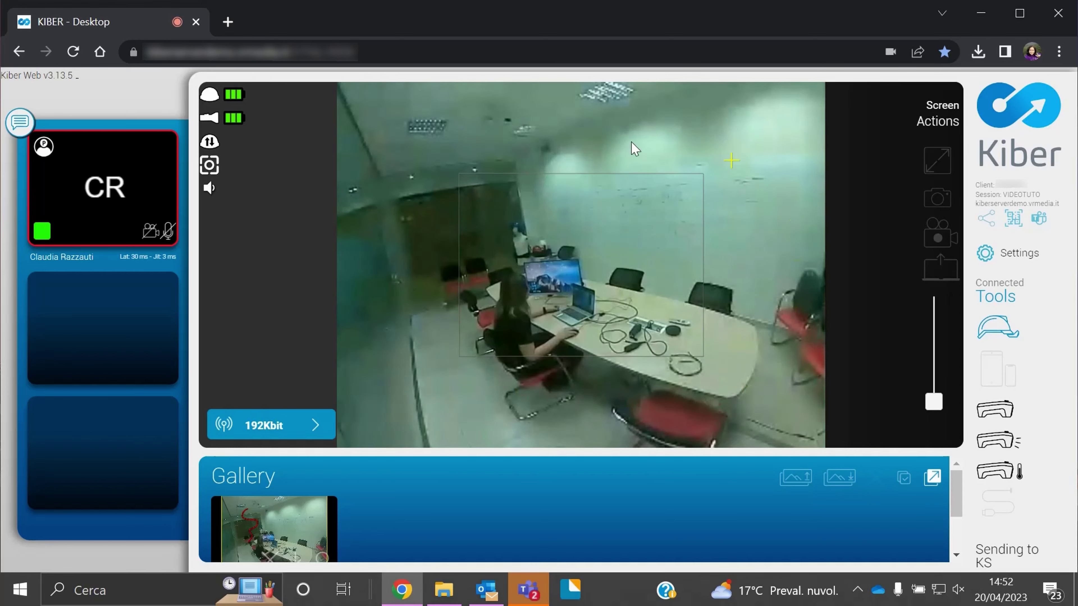
pyautogui.click(317, 425)
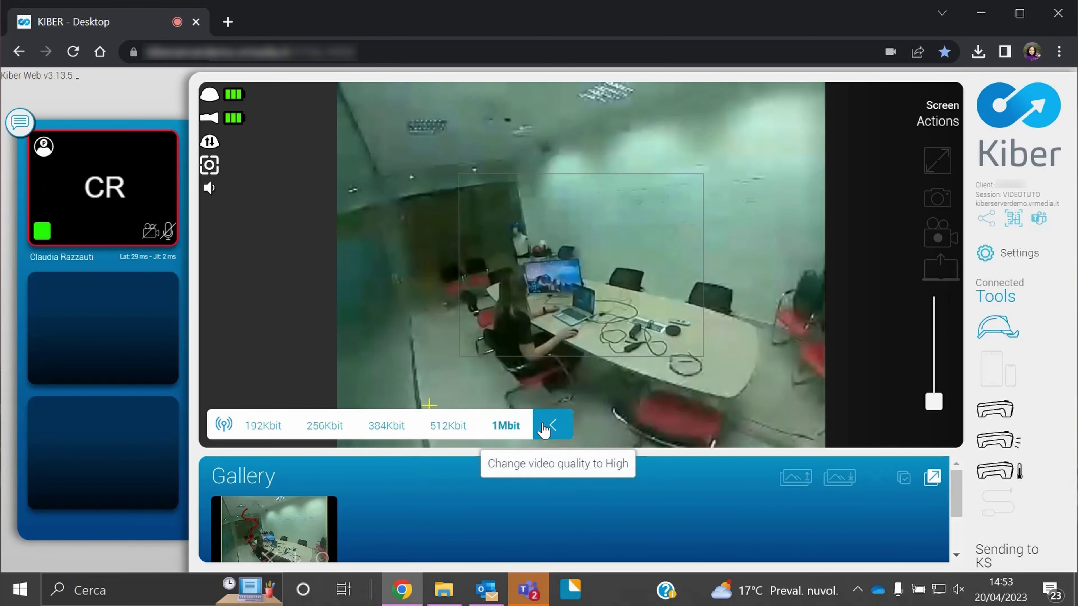
pyautogui.click(506, 425)
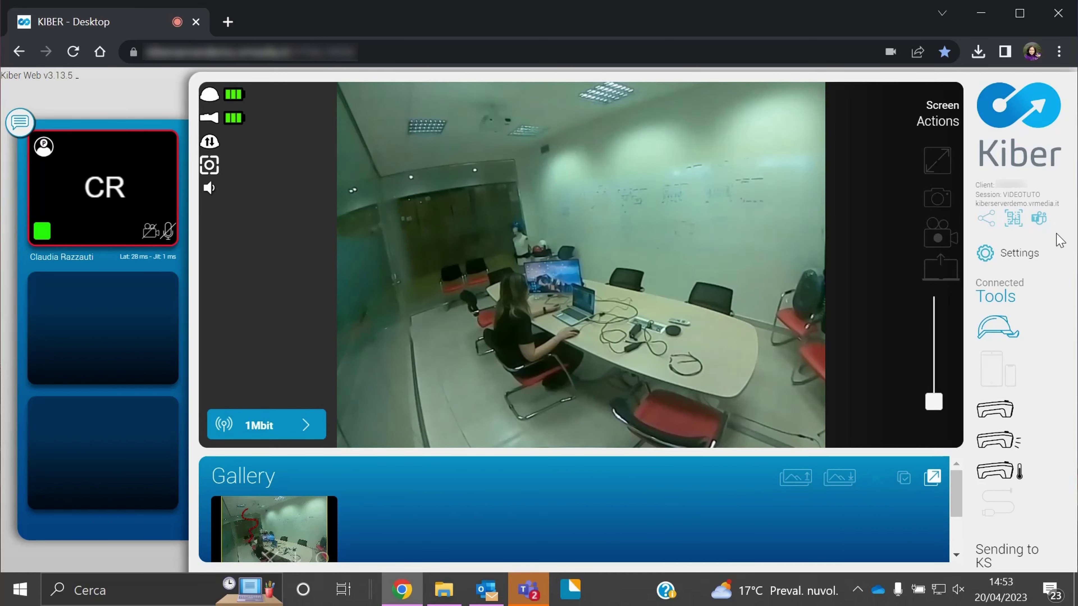
# Enable session time for 20 Apr 2023, 14:53–18:53, without a password, and download the calendar file
pyautogui.click(986, 218)
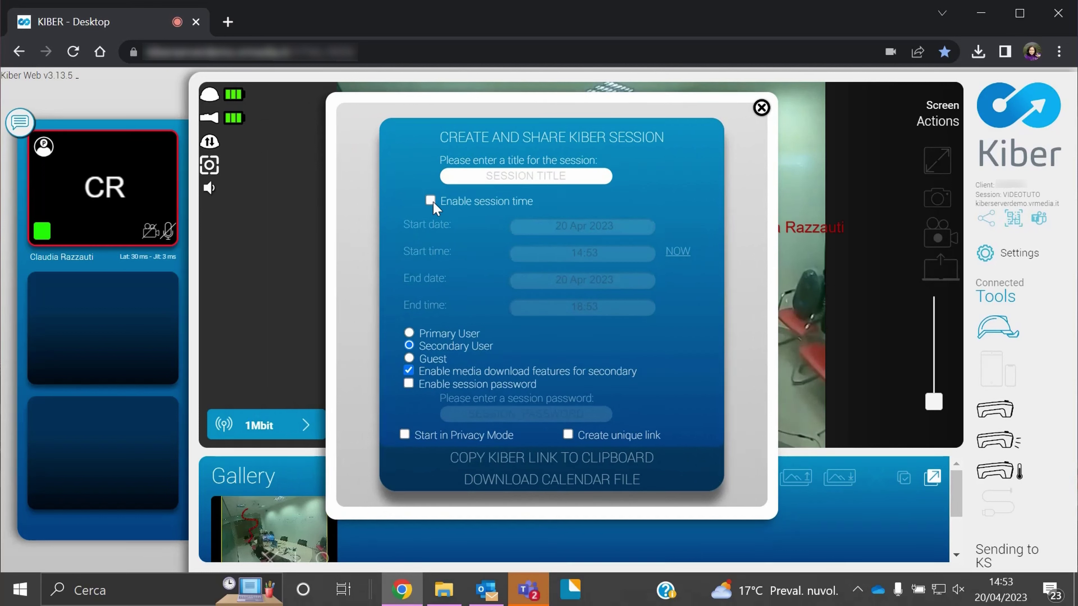
pyautogui.click(431, 201)
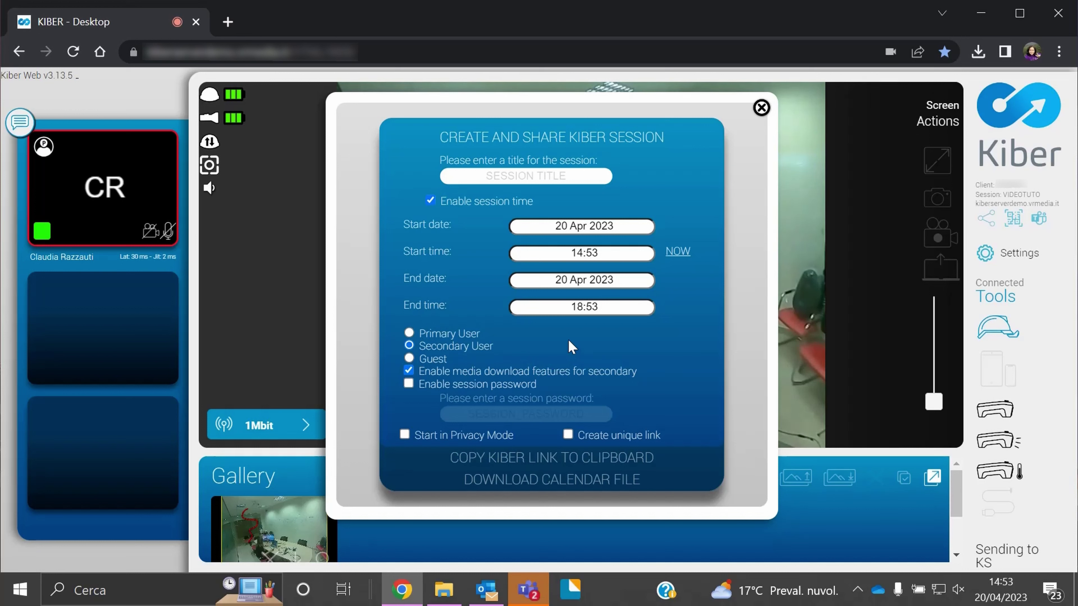
pyautogui.click(408, 384)
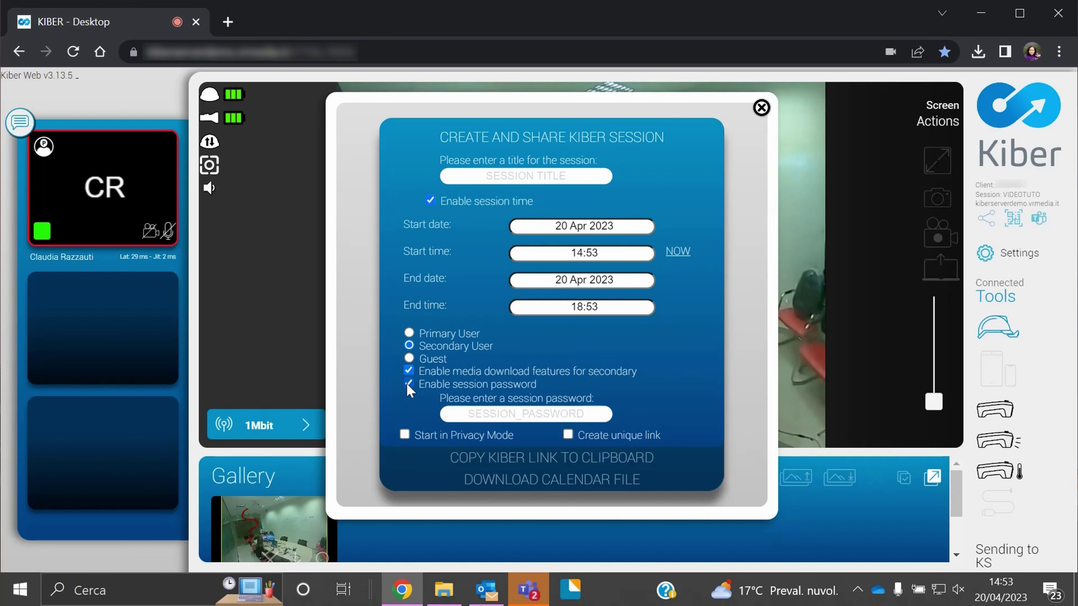
pyautogui.click(407, 385)
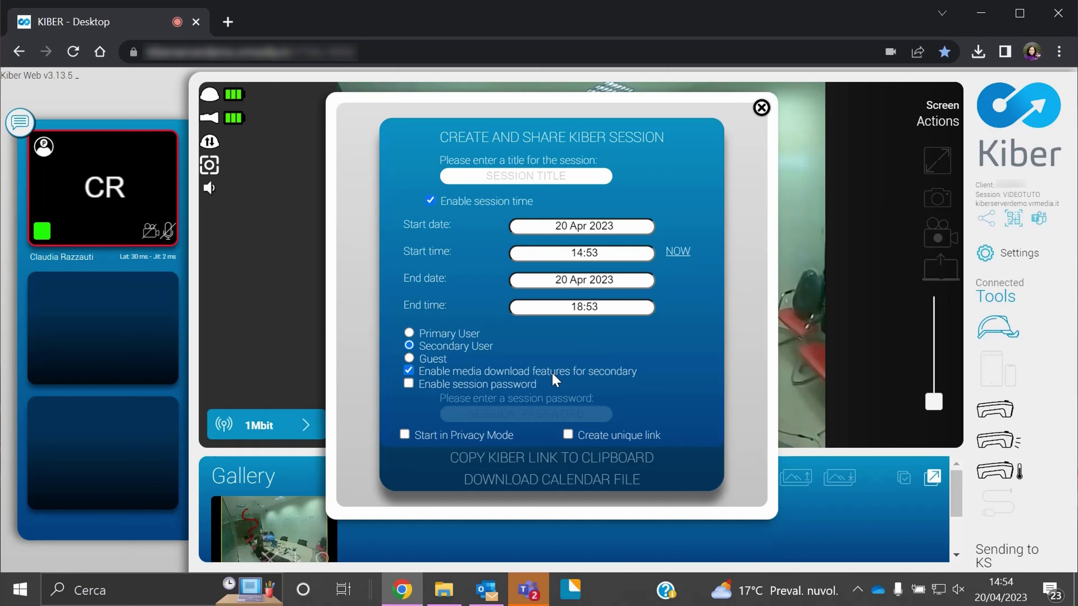
pyautogui.click(534, 484)
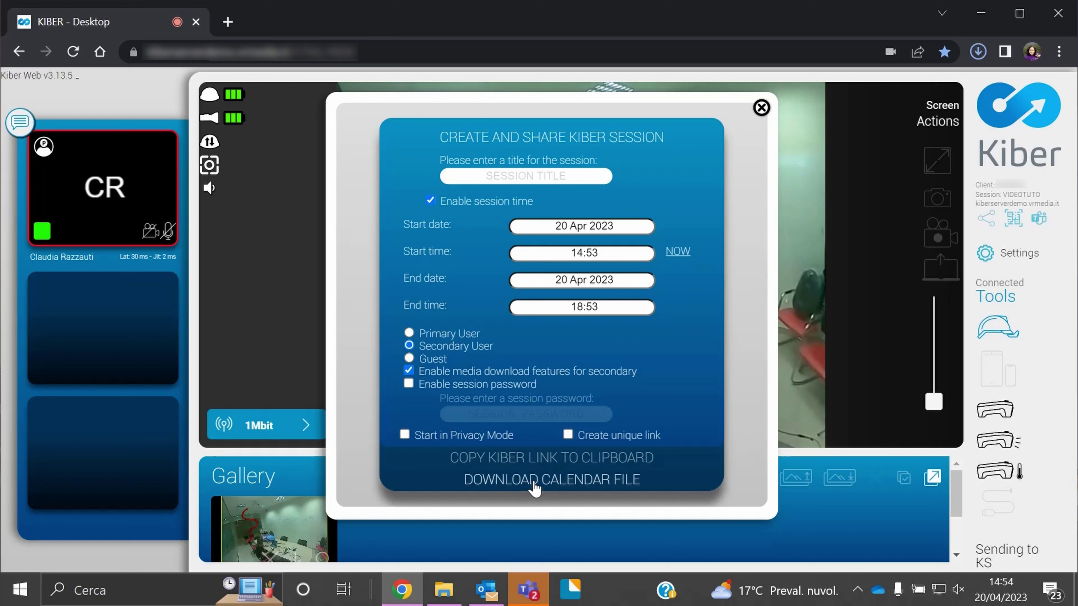
# Open the Kiber Session calendar file in Outlook, turn it into a meeting invitation, then close it
pyautogui.click(866, 103)
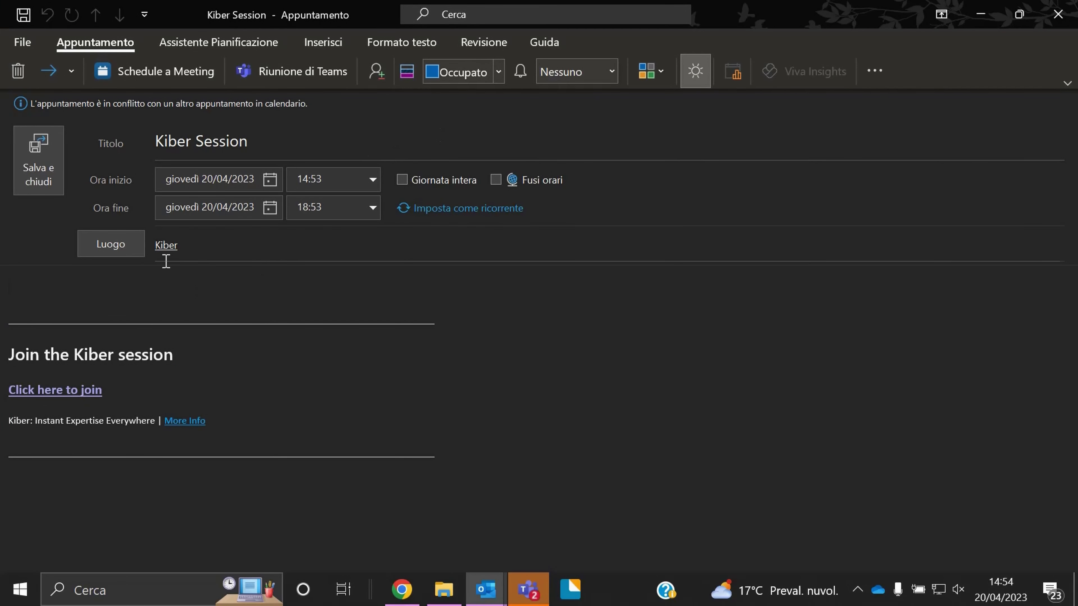
pyautogui.click(375, 73)
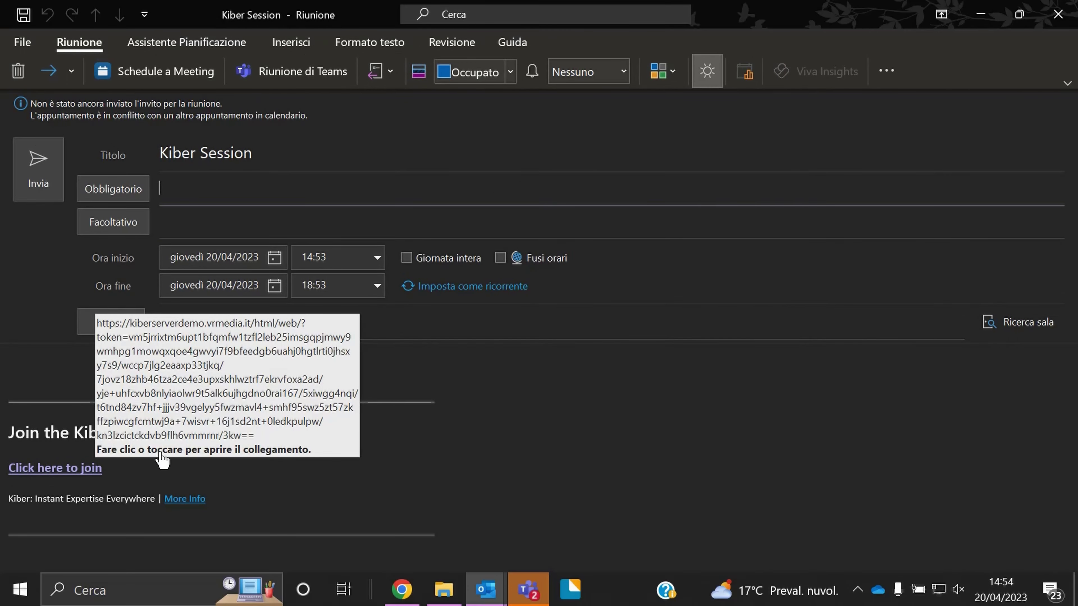
pyautogui.press('Escape')
pyautogui.click(546, 361)
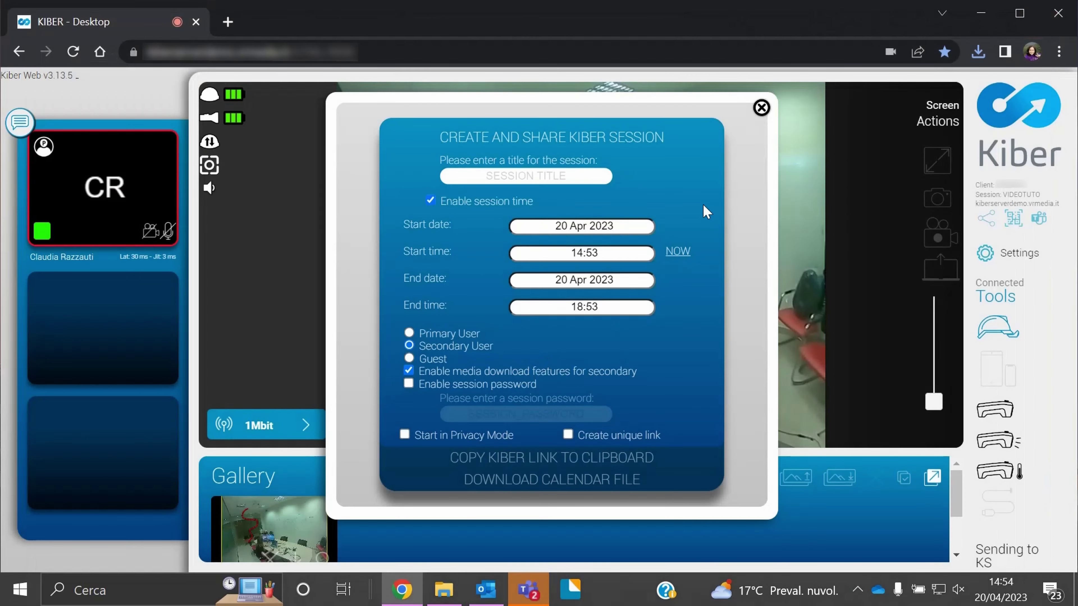
# Close the share dialog, view and close the session QR code, then open Settings
pyautogui.click(761, 107)
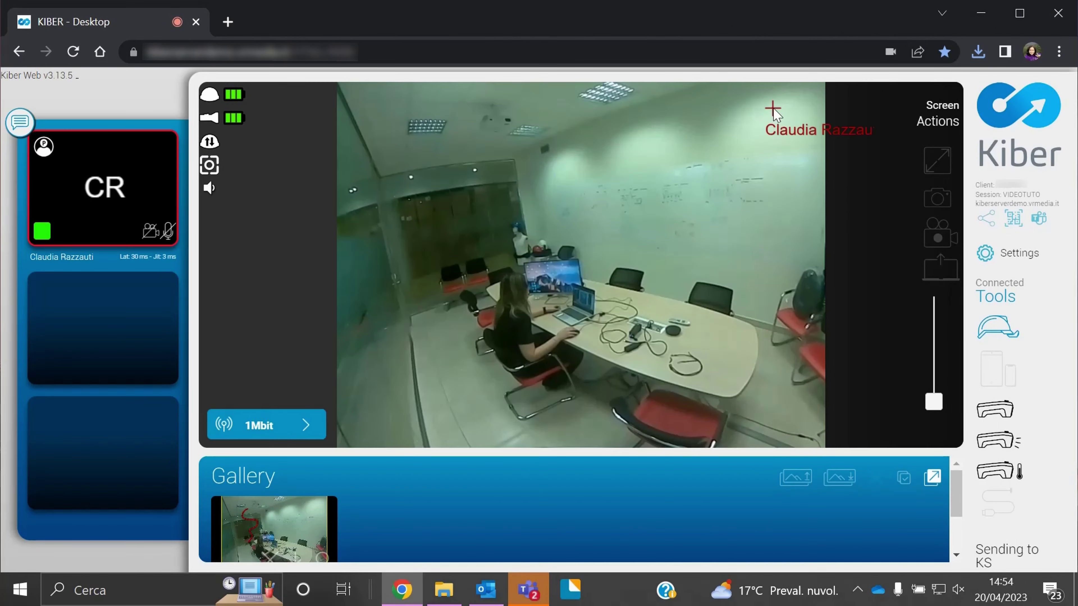
pyautogui.click(1014, 223)
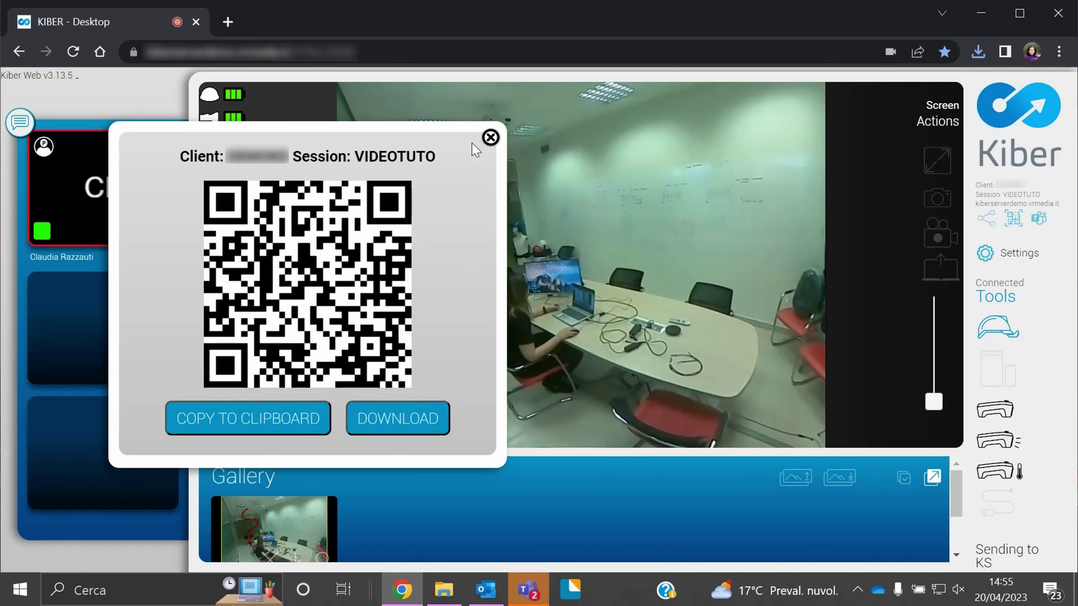
pyautogui.click(490, 138)
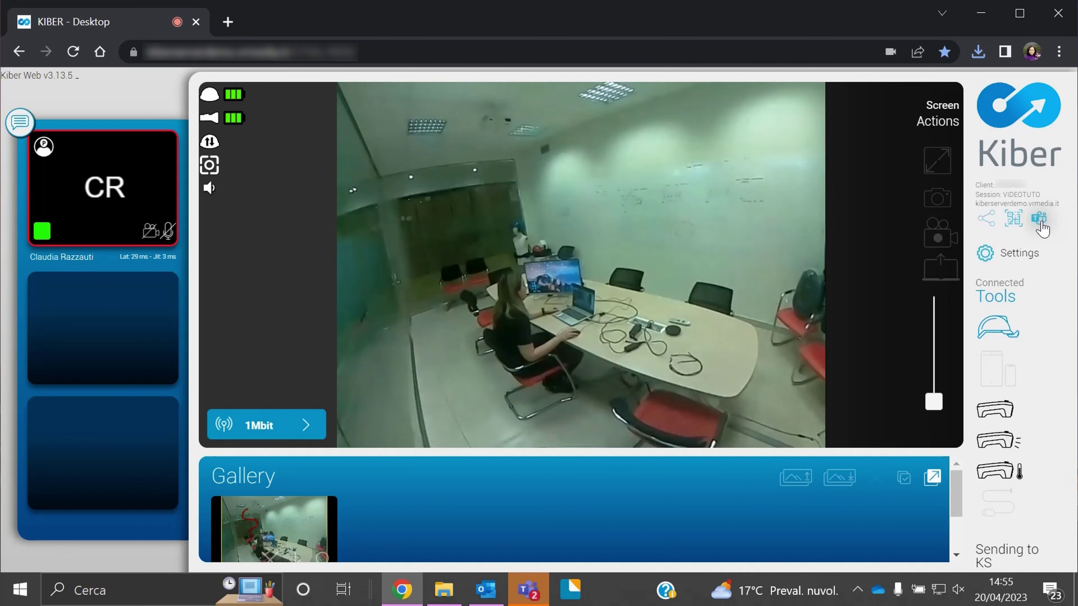
pyautogui.click(985, 255)
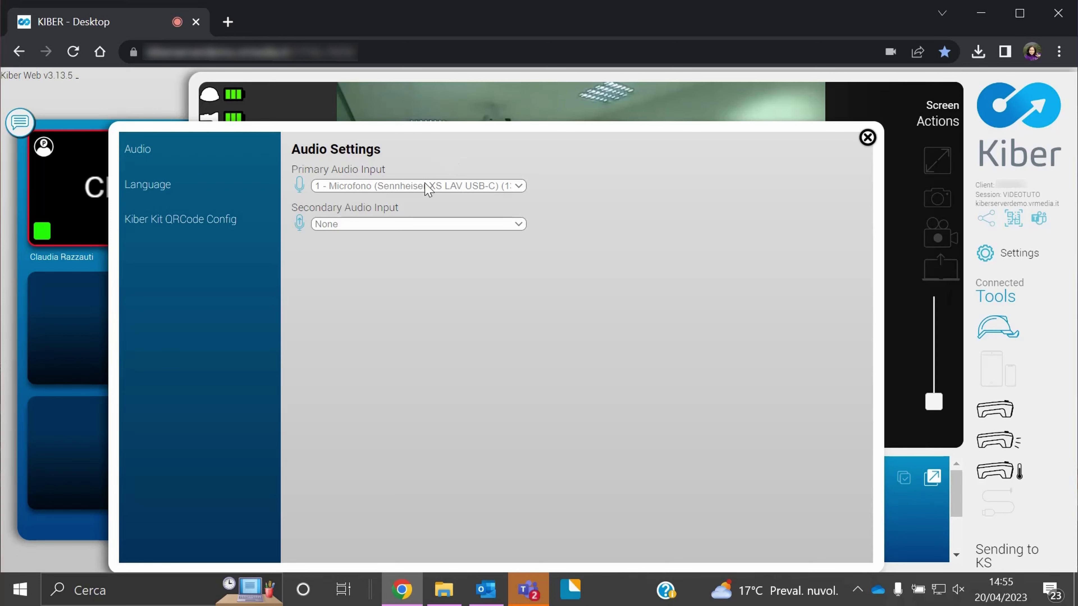
pyautogui.click(181, 187)
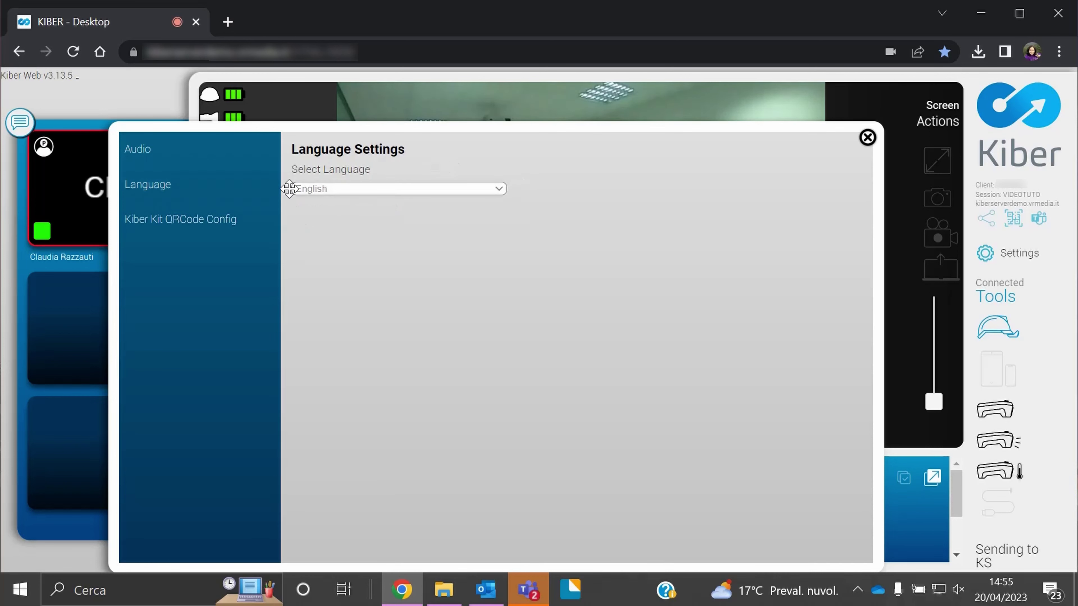
pyautogui.click(327, 190)
pyautogui.click(422, 164)
pyautogui.click(201, 226)
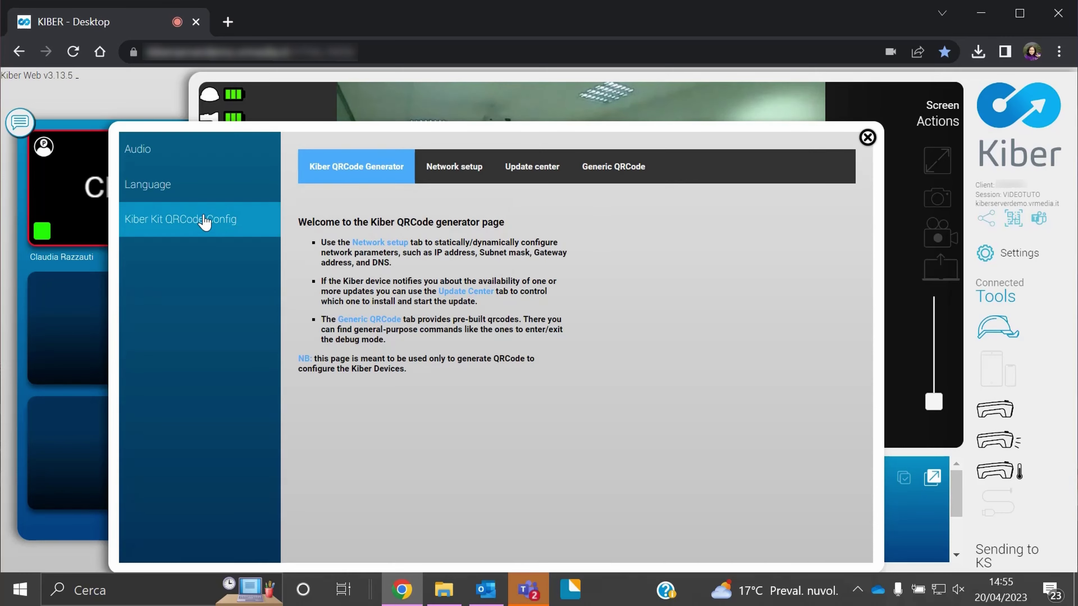
pyautogui.click(437, 170)
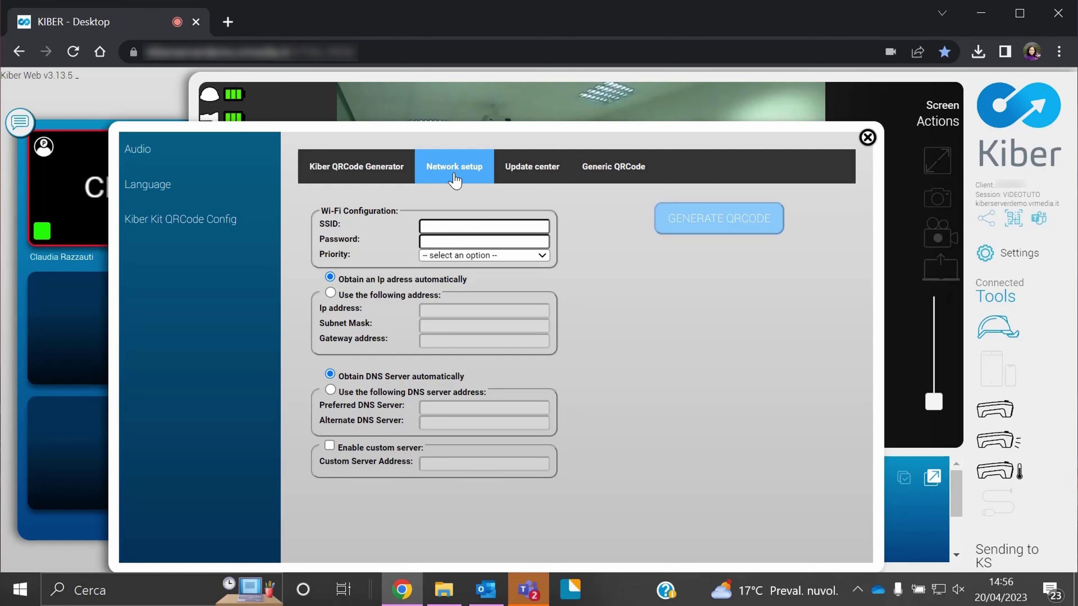
pyautogui.click(867, 137)
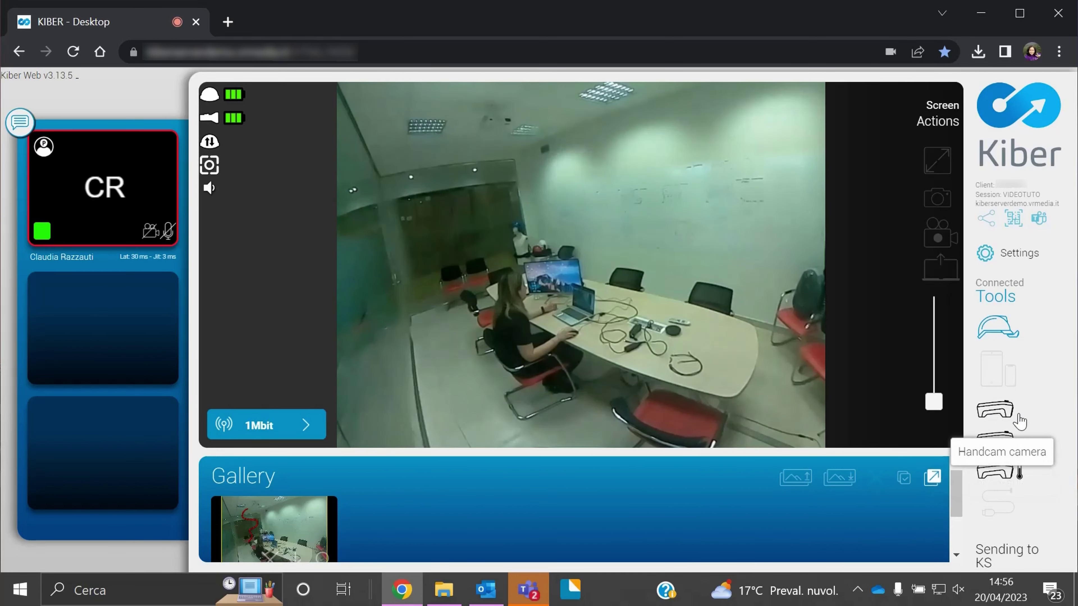
pyautogui.click(995, 412)
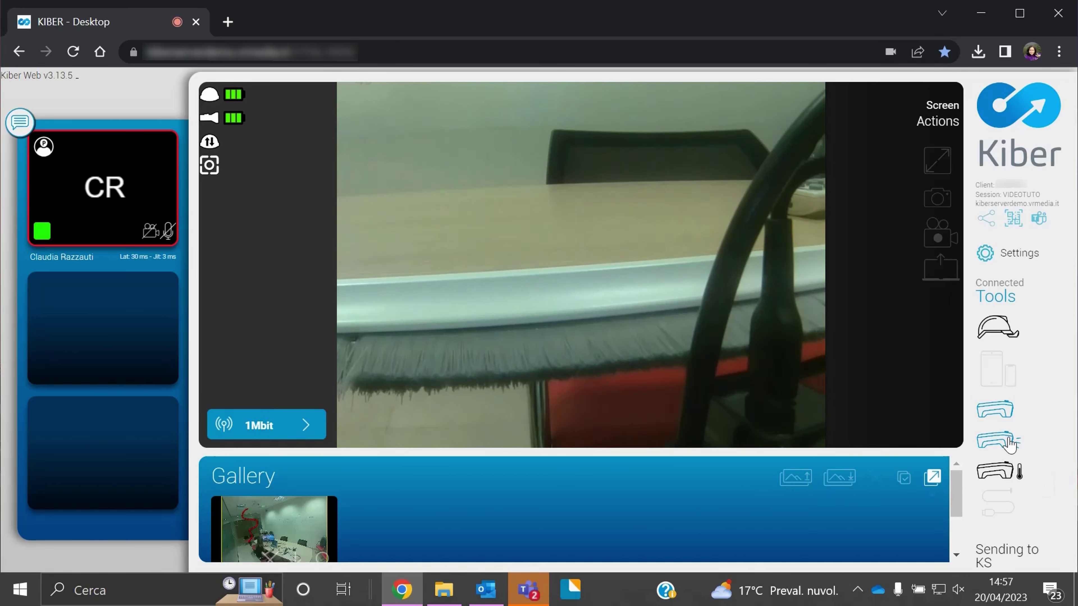
# Set the handcam torchlight to automatic and switch the main video to the thermal camera
pyautogui.click(1025, 440)
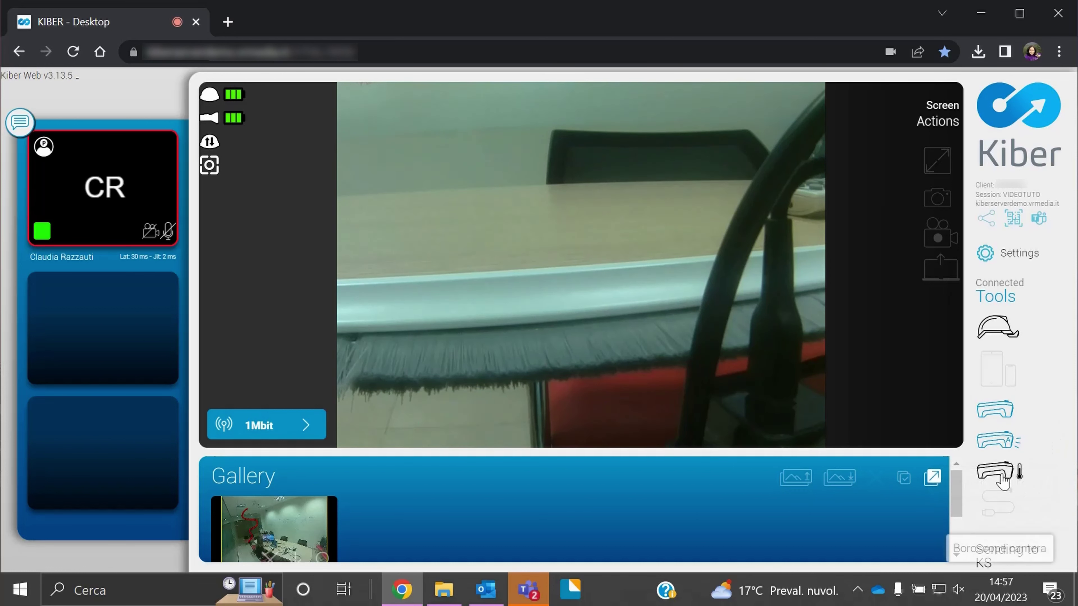
pyautogui.click(1001, 475)
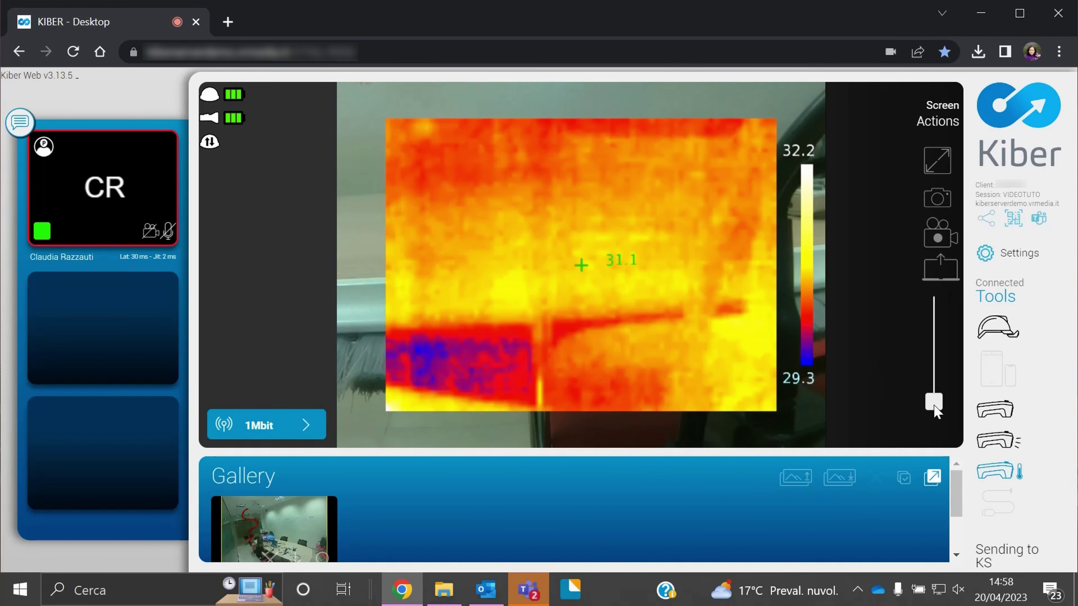
# Blend the visible image into the thermal view, return to pure thermal, then switch back to the head unit camera
pyautogui.moveTo(934, 406); pyautogui.dragTo(934, 343)
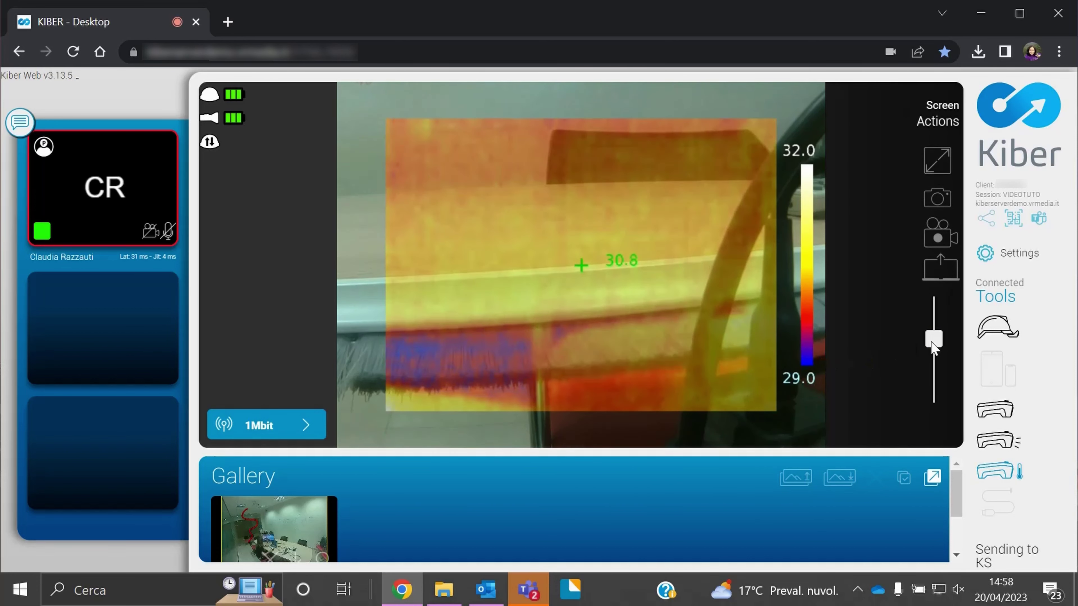
pyautogui.moveTo(932, 343); pyautogui.dragTo(933, 297)
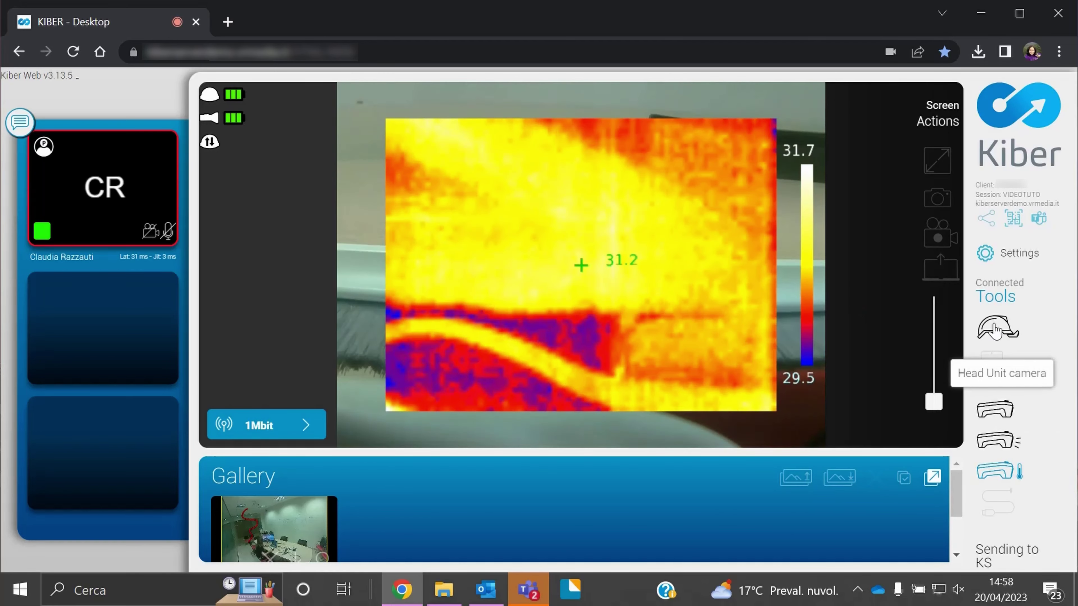
pyautogui.click(994, 329)
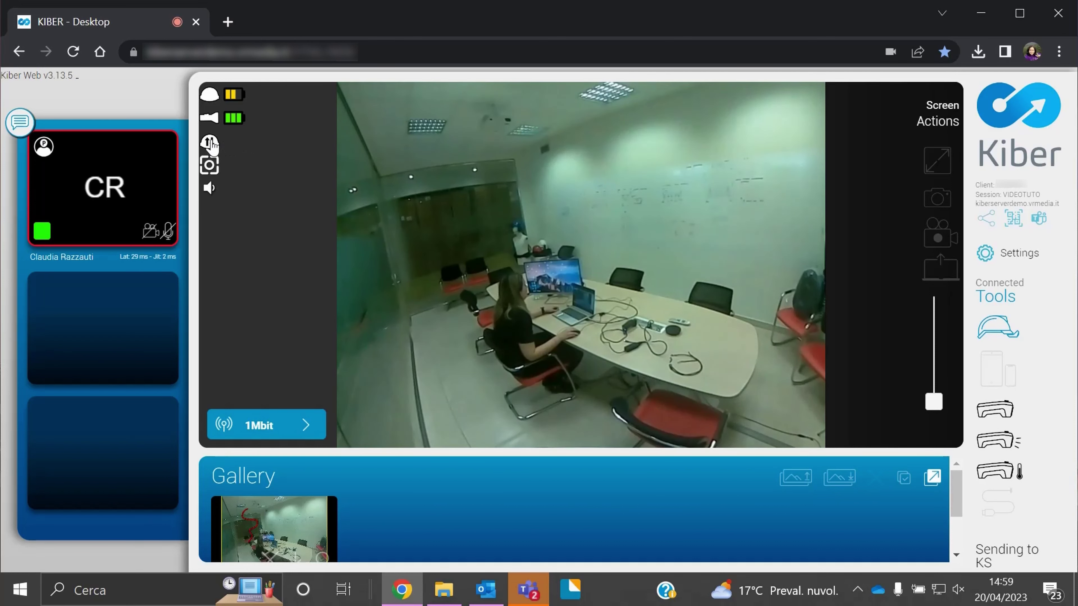
pyautogui.click(210, 142)
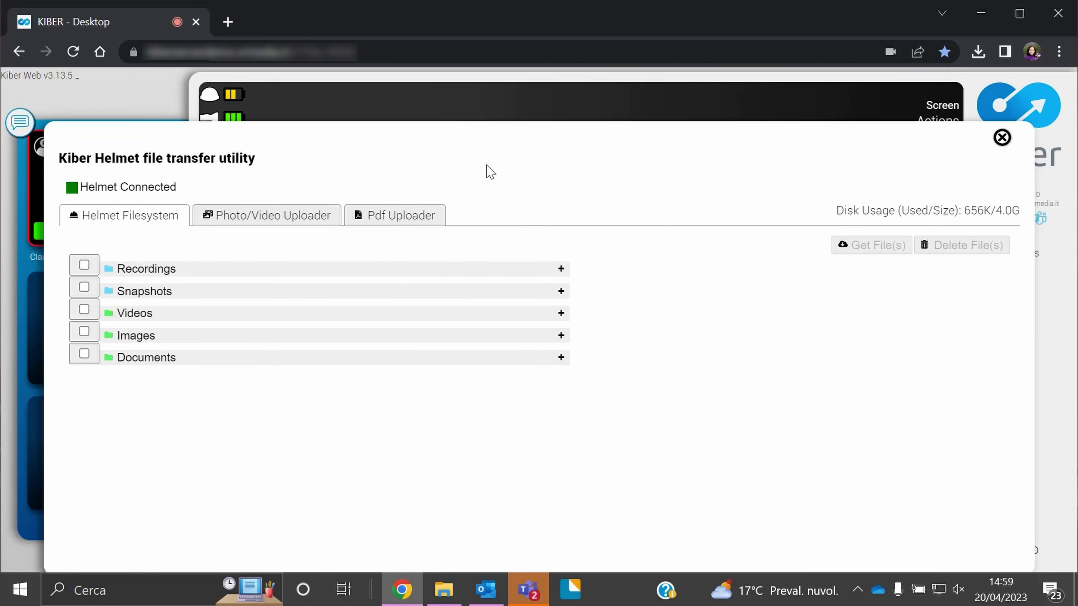
pyautogui.click(245, 221)
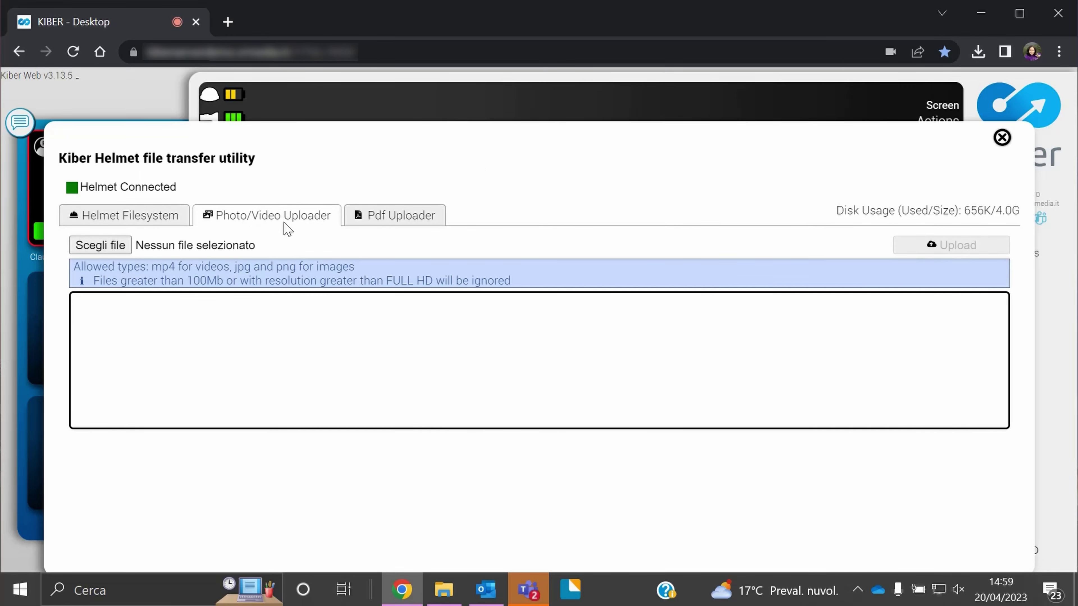
pyautogui.click(374, 225)
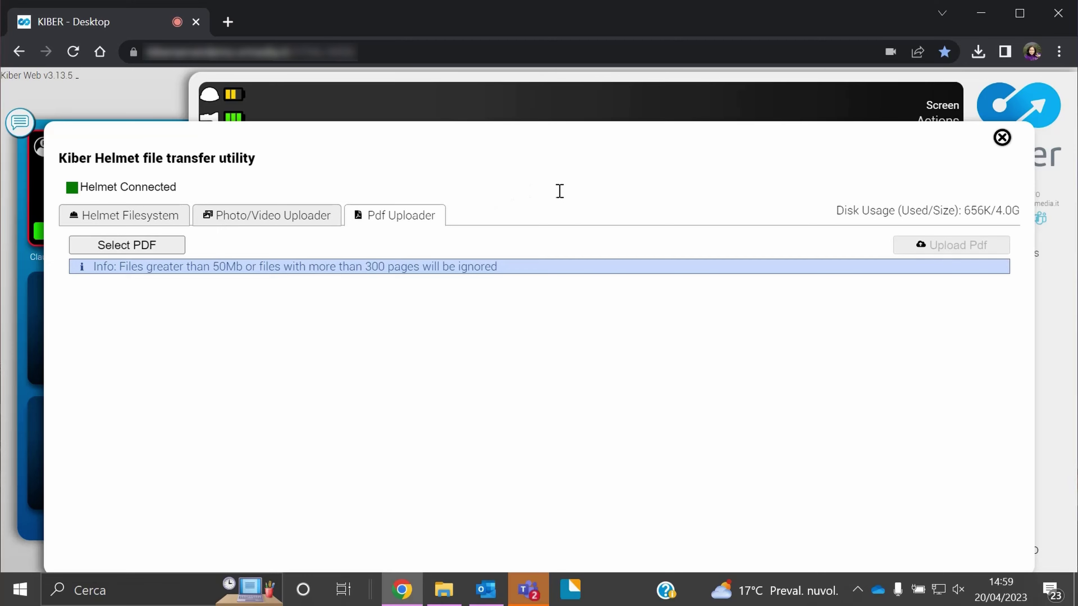
pyautogui.click(1002, 138)
pyautogui.click(558, 381)
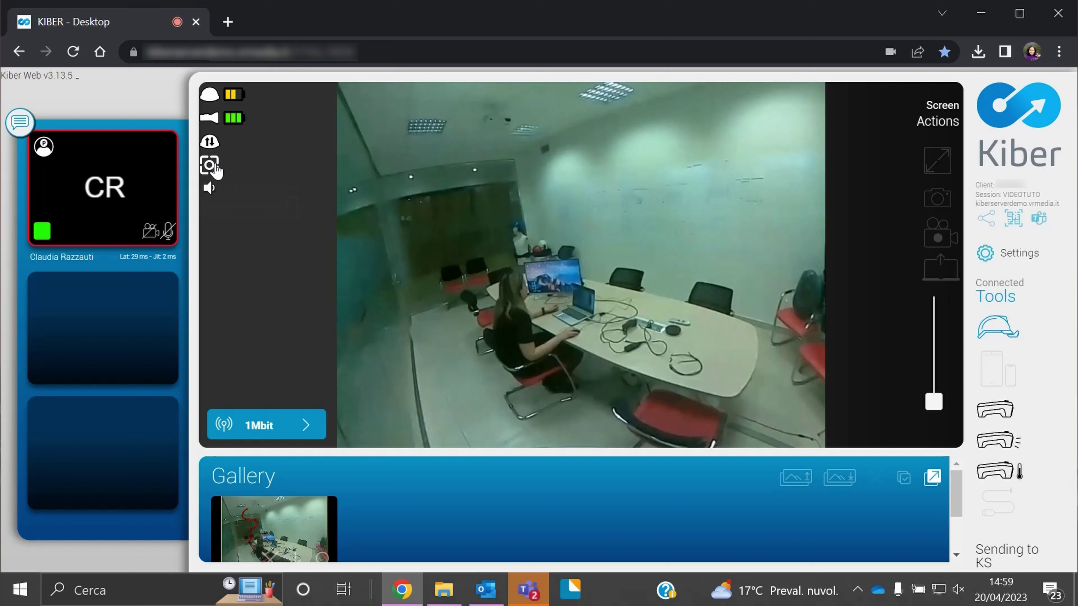
pyautogui.click(212, 170)
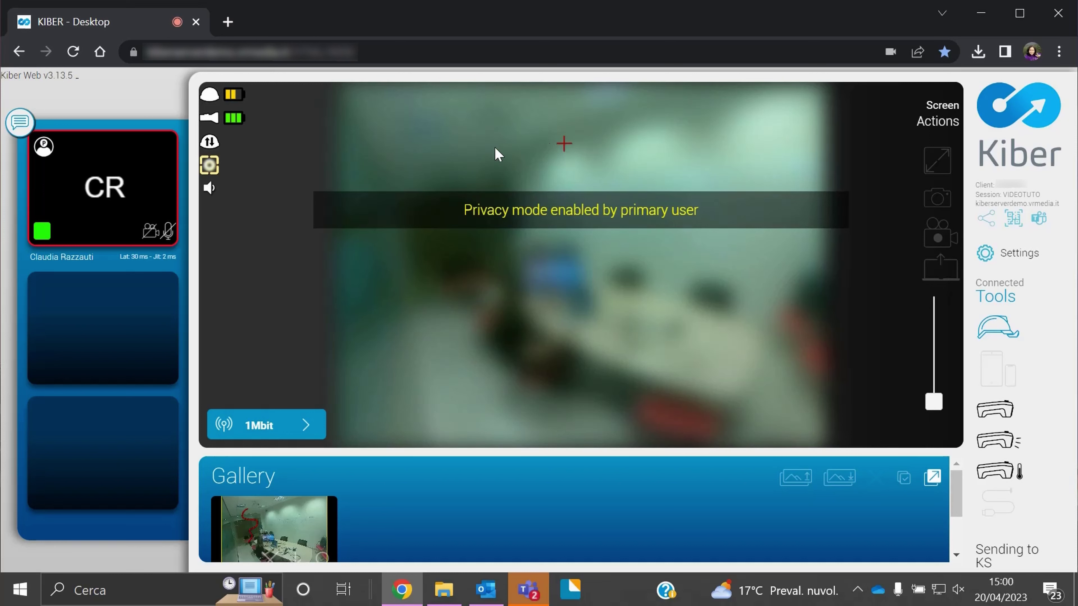
pyautogui.click(209, 165)
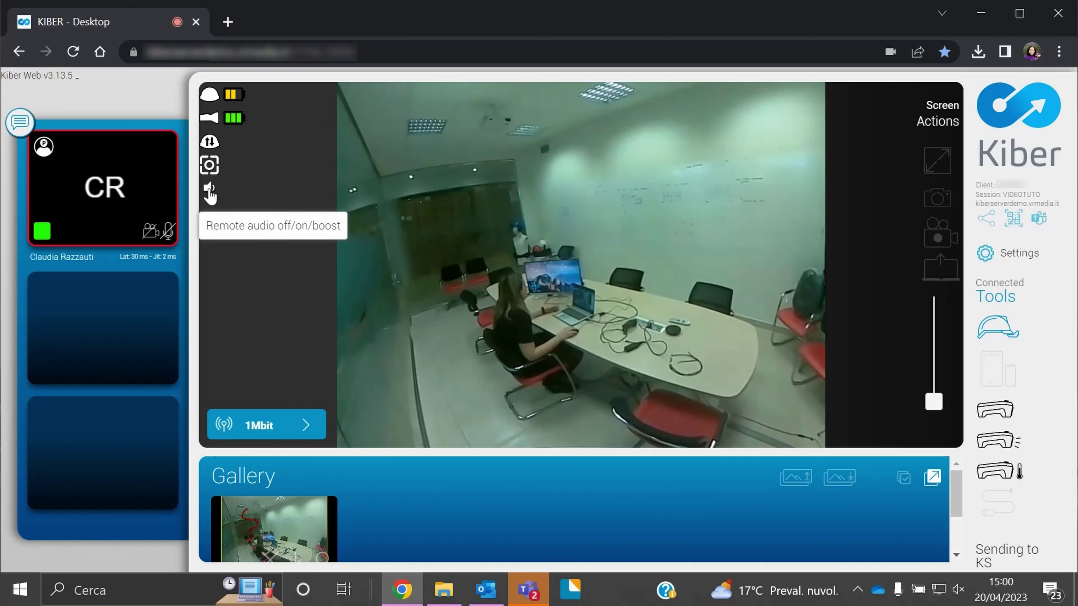
# Set the head unit's remote audio to off and place a marker on the wall in the live video
pyautogui.click(210, 192)
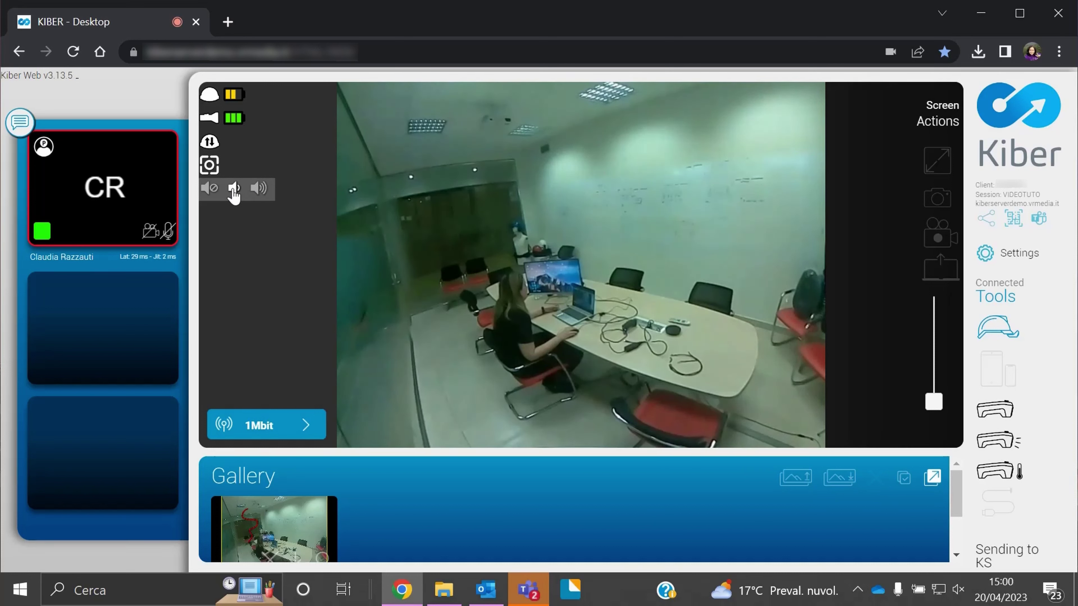
pyautogui.click(210, 190)
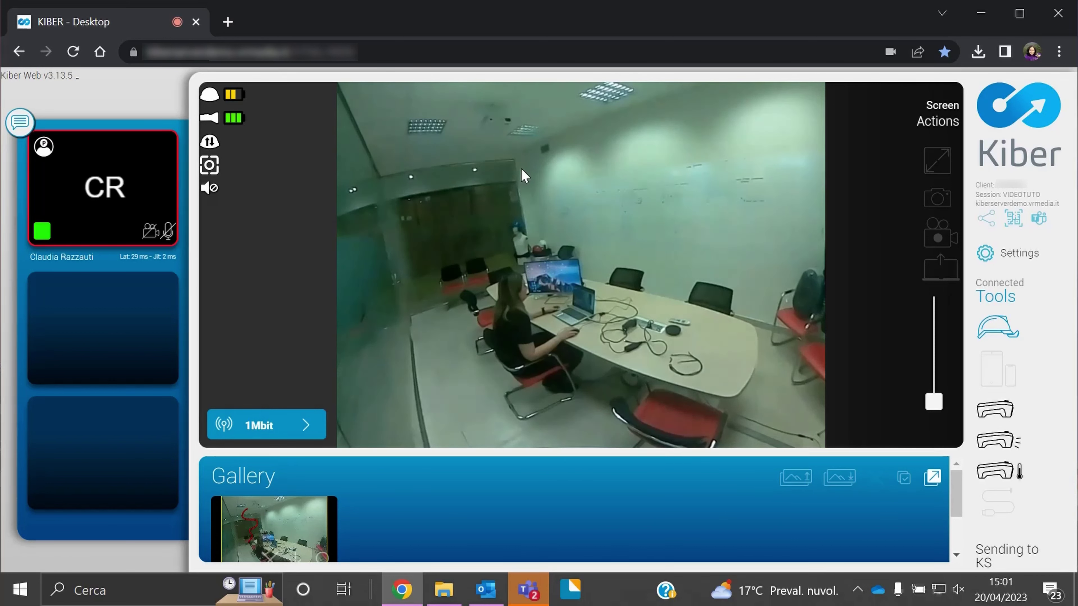
pyautogui.click(521, 180)
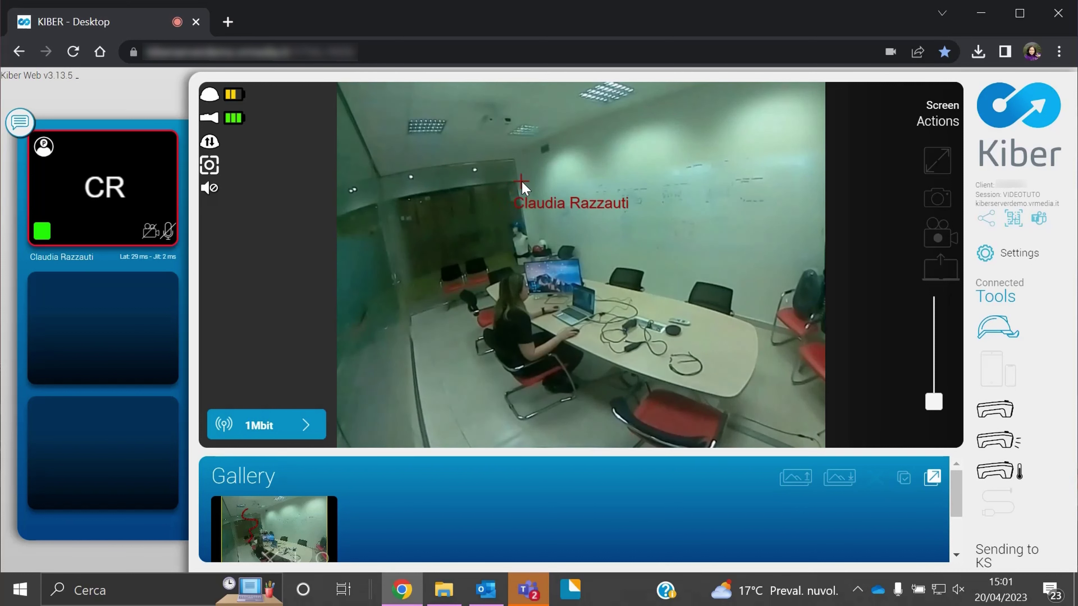